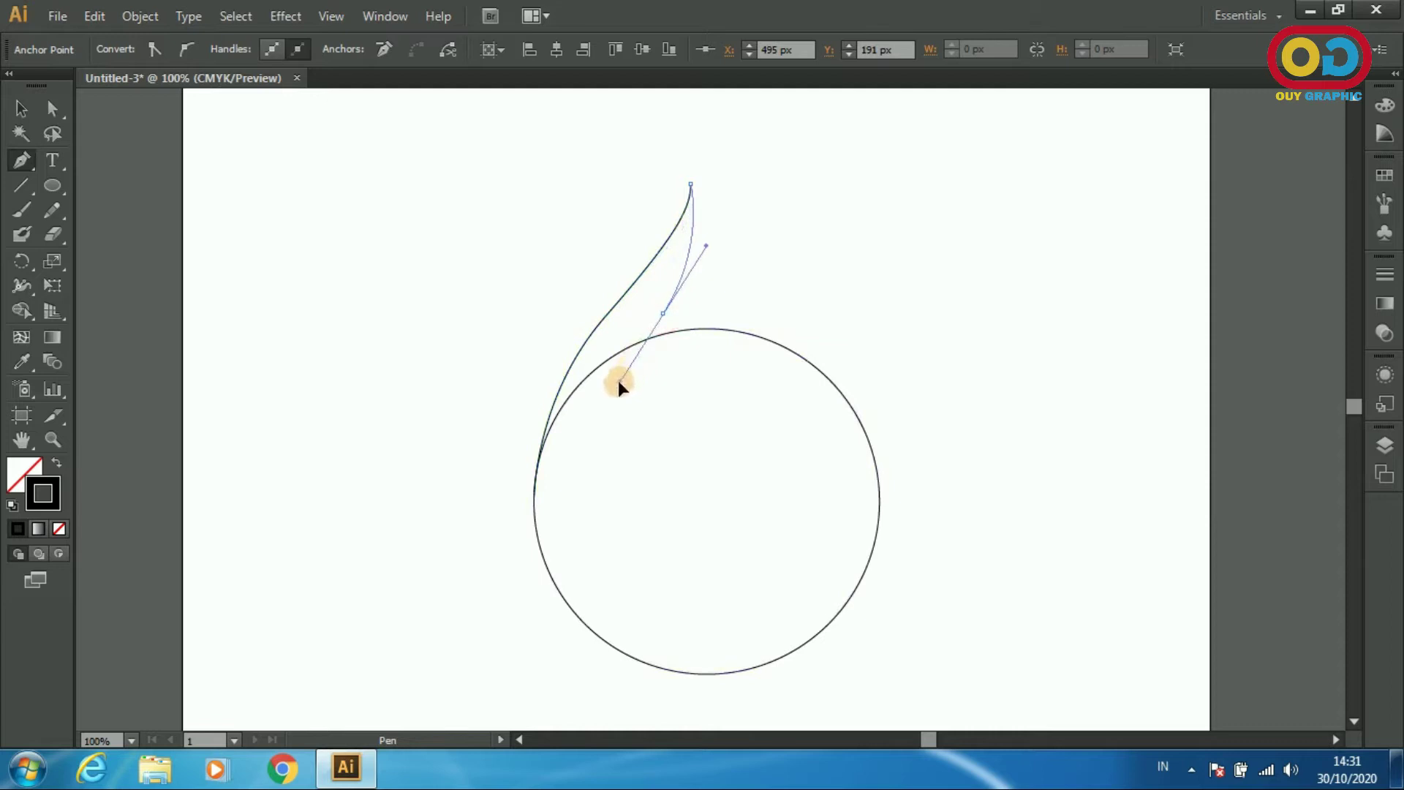
- Continue the left flame's inner edge with the Pen tool, curving it down and around to a pointed corner inside the circle's lower right
left_click_drag(606, 530, 608, 542)
left_click_drag(627, 594, 630, 602)
left_click_drag(779, 575, 785, 563)
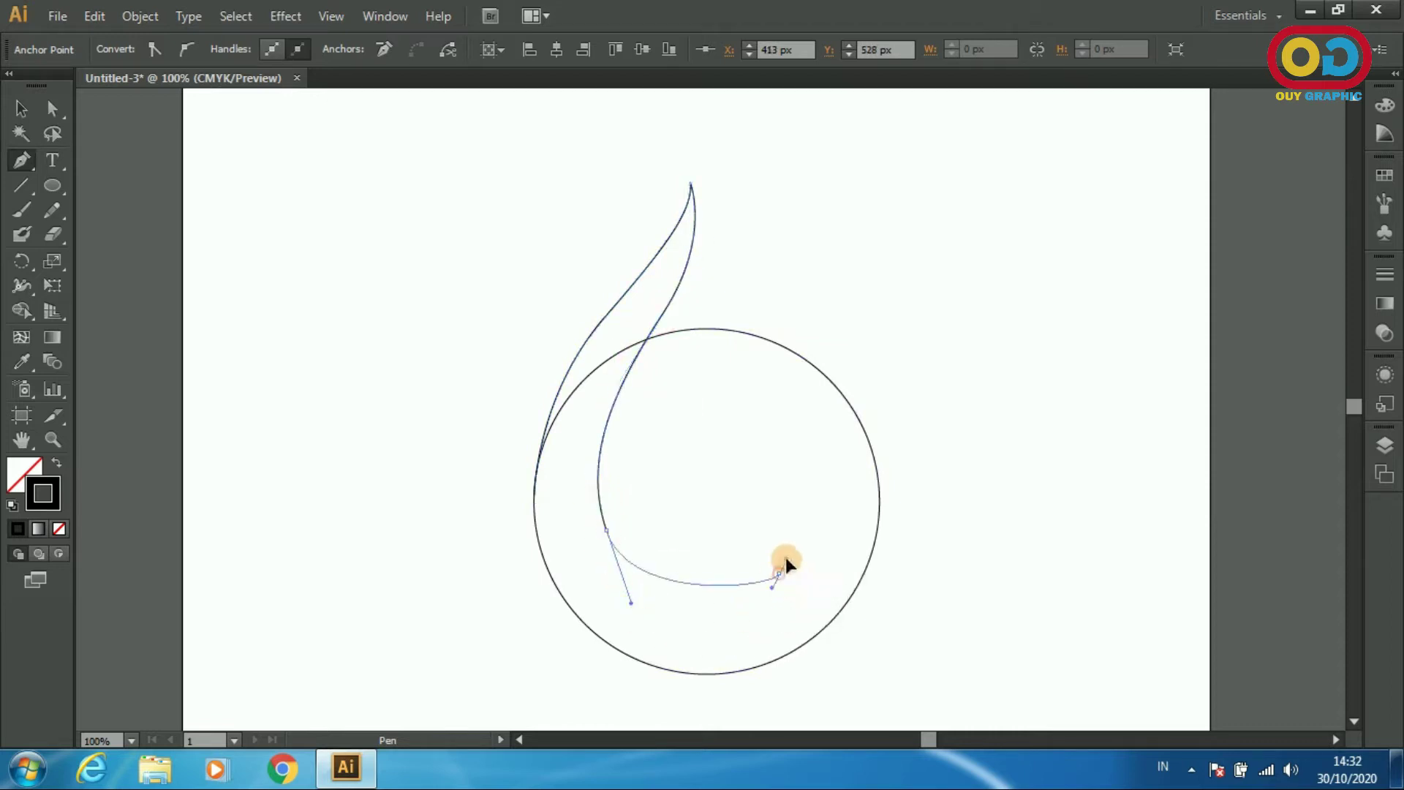
left_click_drag(826, 514, 824, 517)
left_click(779, 575)
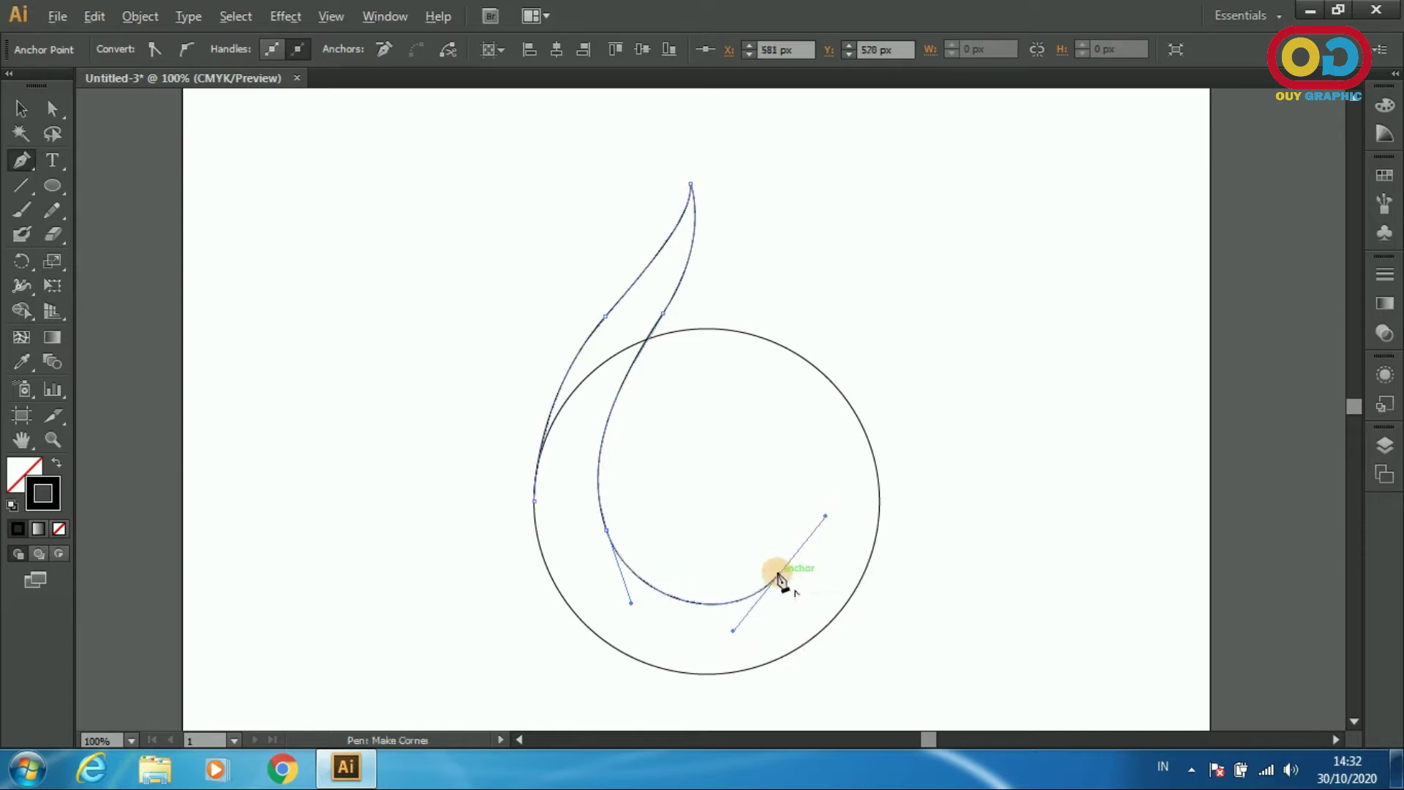
- Curve the left flame's lower edge back along the circle's bottom and just past its left side, leave the path open and deselect it
left_click_drag(673, 647, 585, 643)
left_click_drag(516, 485, 503, 388)
key("ctrl+z")
left_click(22, 108)
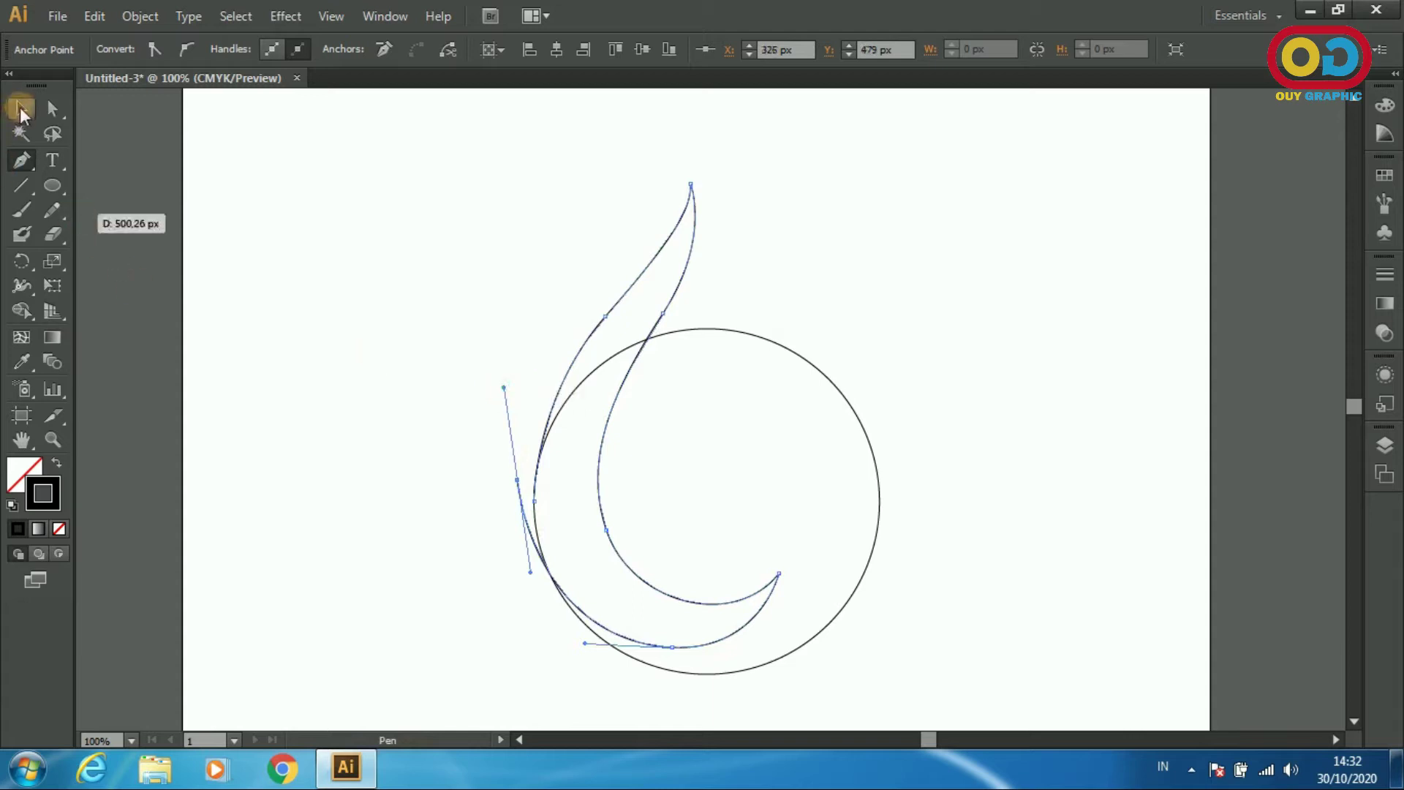
left_click(298, 313)
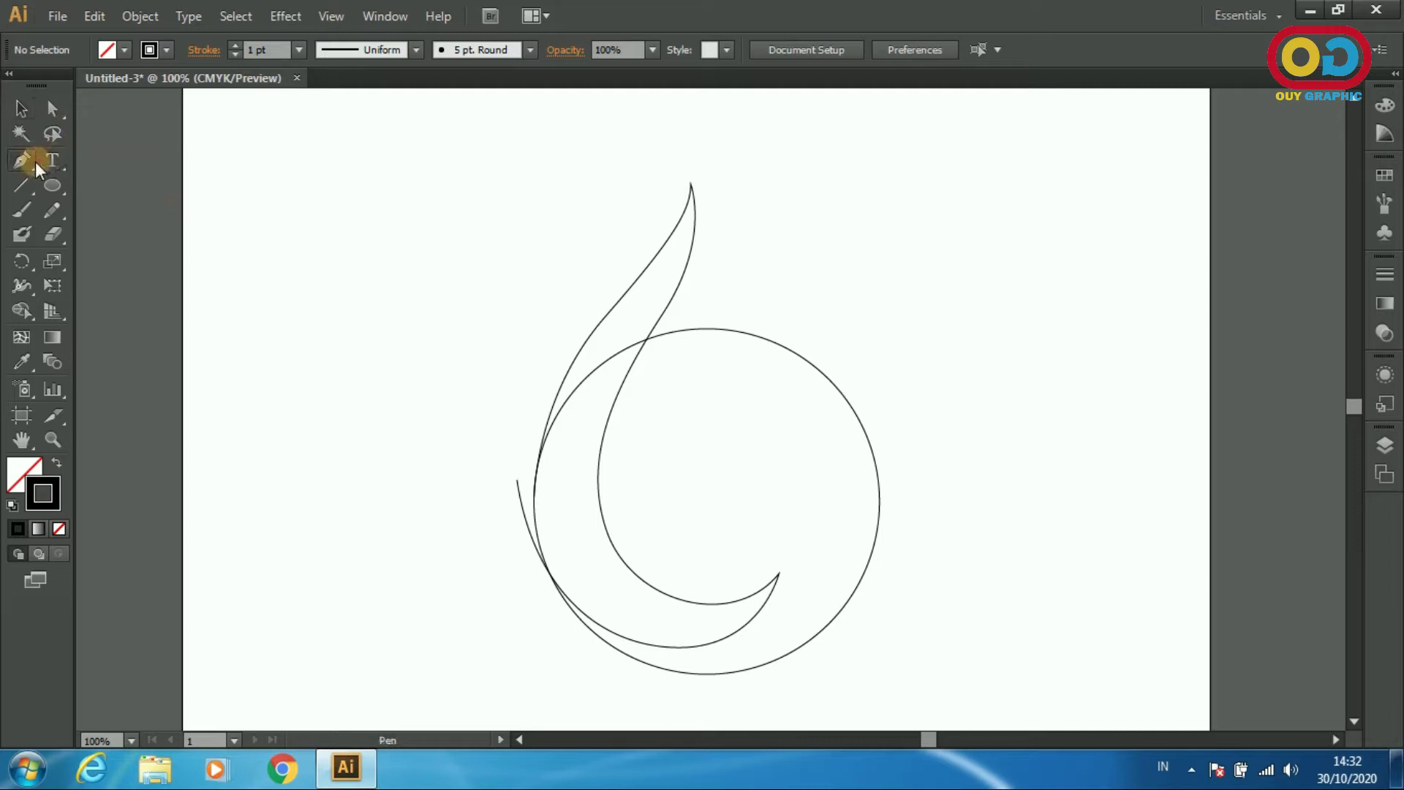
- Draw the right flame's outer edge with the Pen tool from the circle's right side up to a corner tip above the circle
left_click(881, 491)
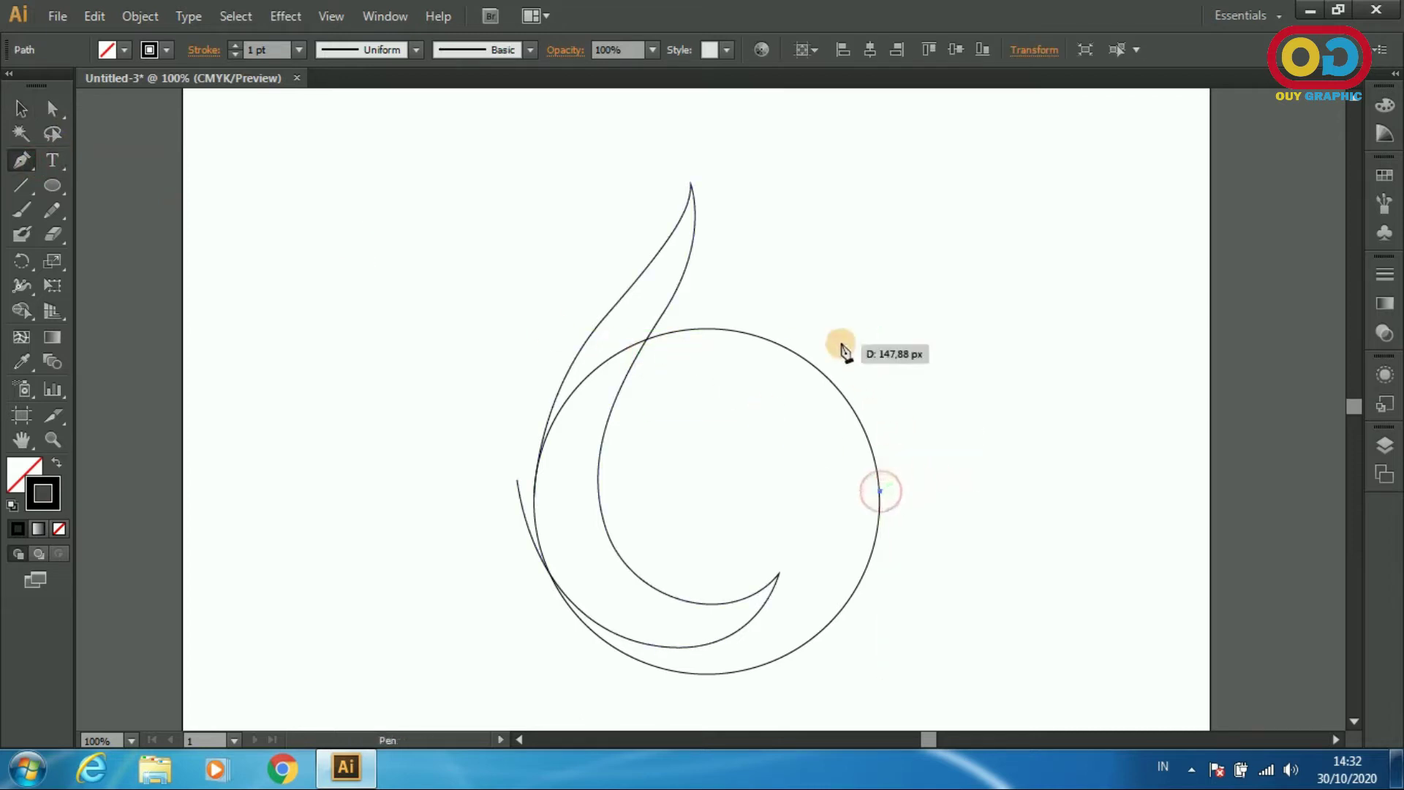
left_click_drag(740, 219, 714, 191)
key("ctrl+z")
left_click_drag(792, 299, 757, 274)
left_click_drag(722, 218, 702, 196)
left_click(791, 299)
- Curve the right flame's inner edge from its tip down to a corner point just above the left flame's lower tip
left_click_drag(780, 386, 724, 476)
key("ctrl+z")
left_click_drag(738, 569, 750, 574)
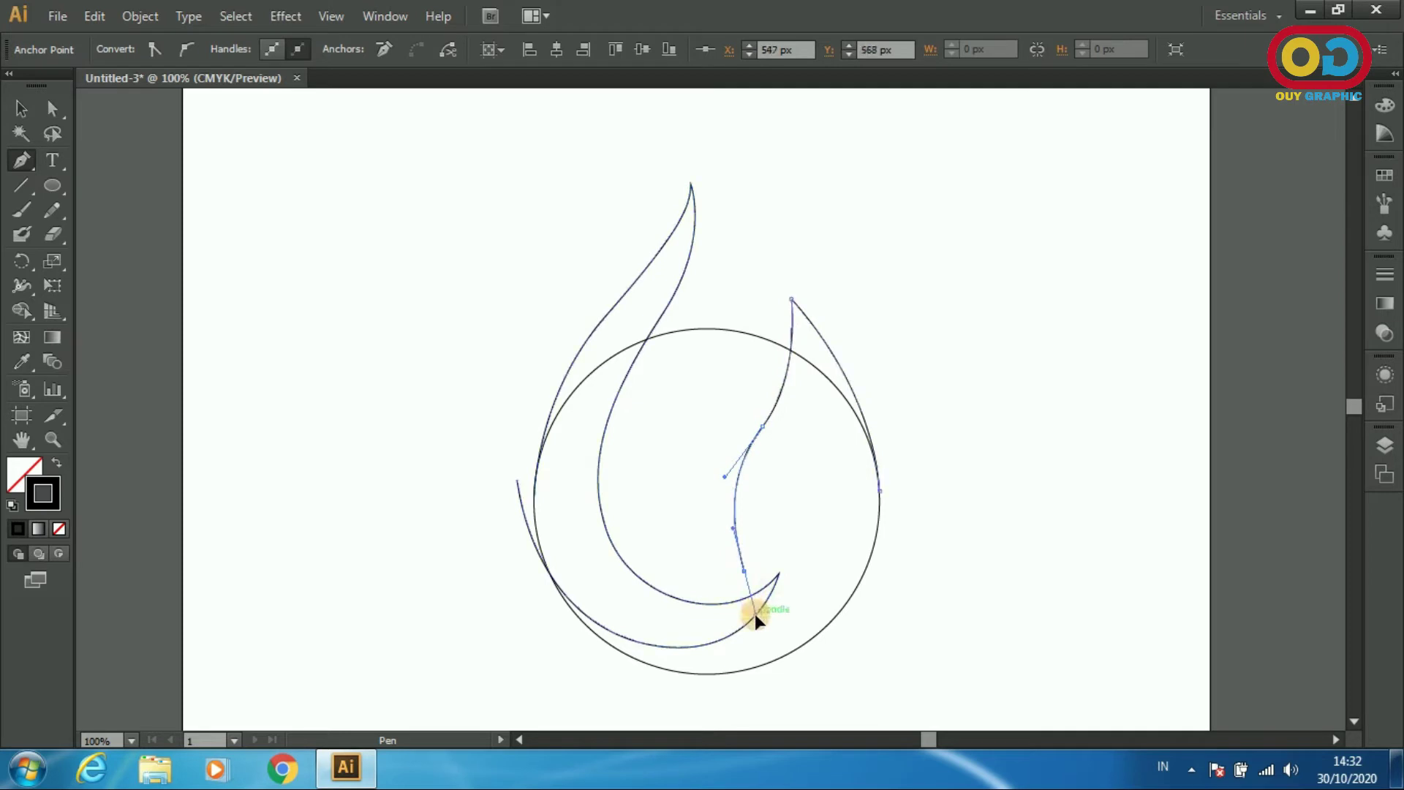
left_click(743, 571)
- Add the right flame's inner peak, then sweep its edge beneath the left flame past the circle's lower-left side and deselect the path
left_click_drag(807, 451, 850, 422)
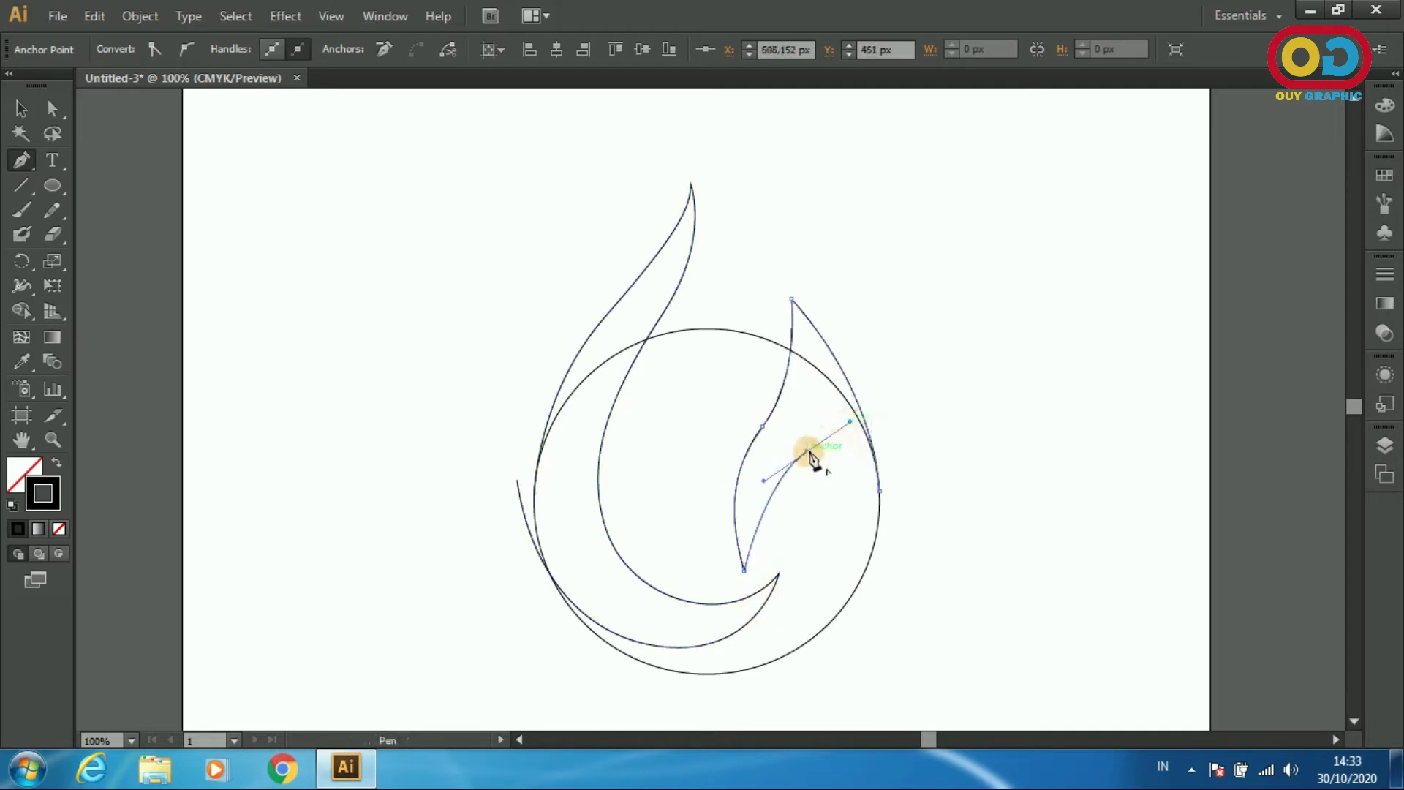
scroll(778, 592, "down", 2)
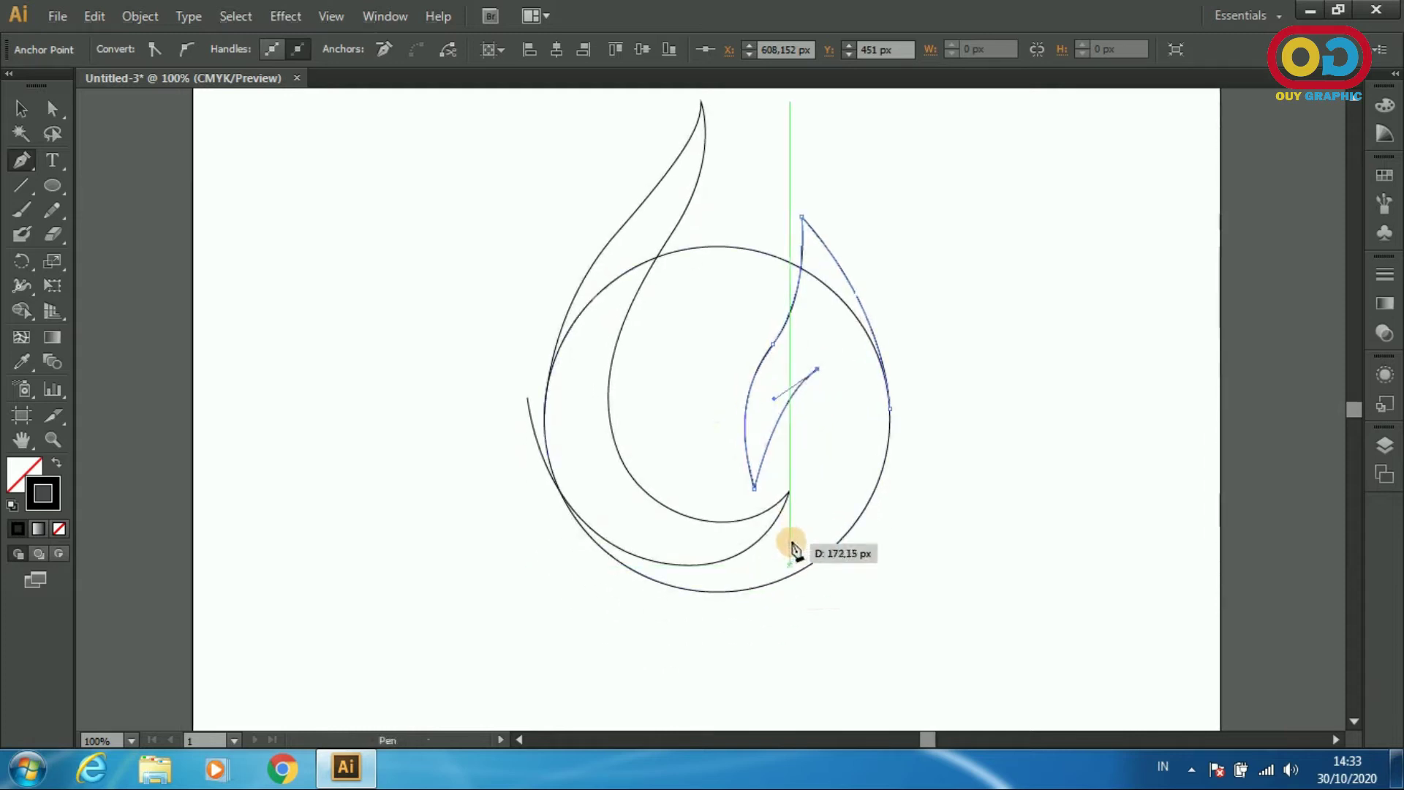
left_click_drag(785, 547, 722, 611)
left_click(631, 579)
left_click_drag(631, 576, 753, 649)
key("v")
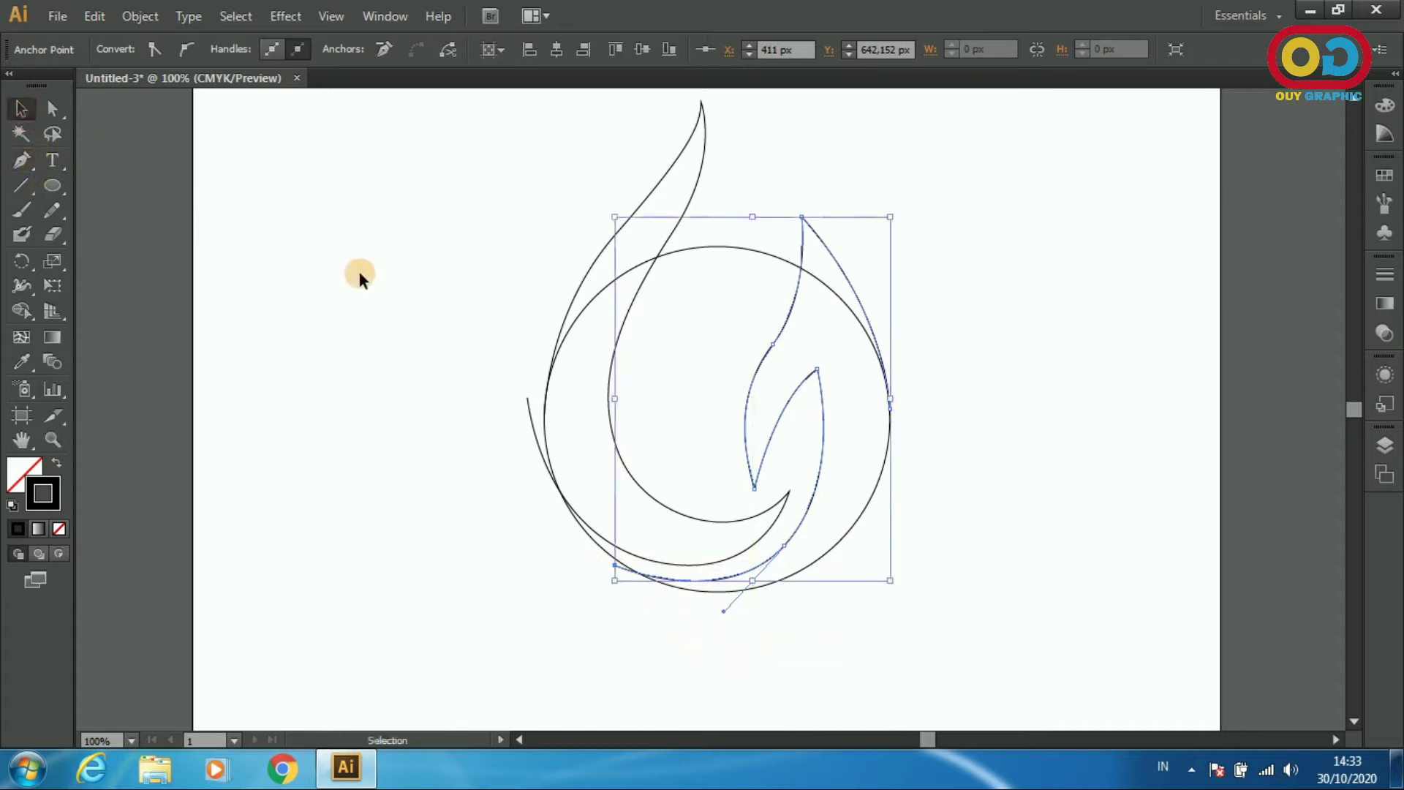
left_click(363, 270)
- Draw the left edge of a middle flame with the Pen tool, from a tip between the two flames down to a corner inside the circle
left_click(22, 164)
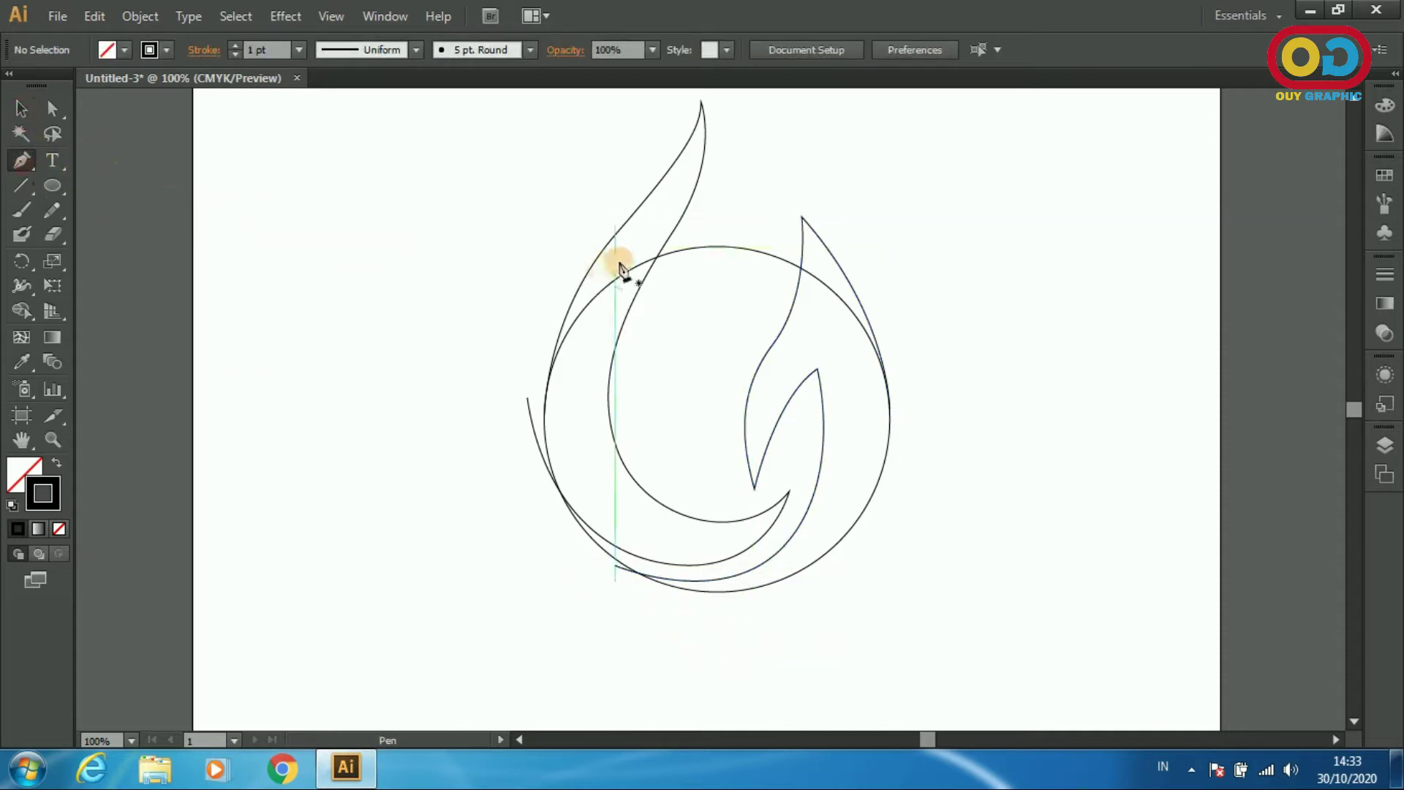
left_click(740, 164)
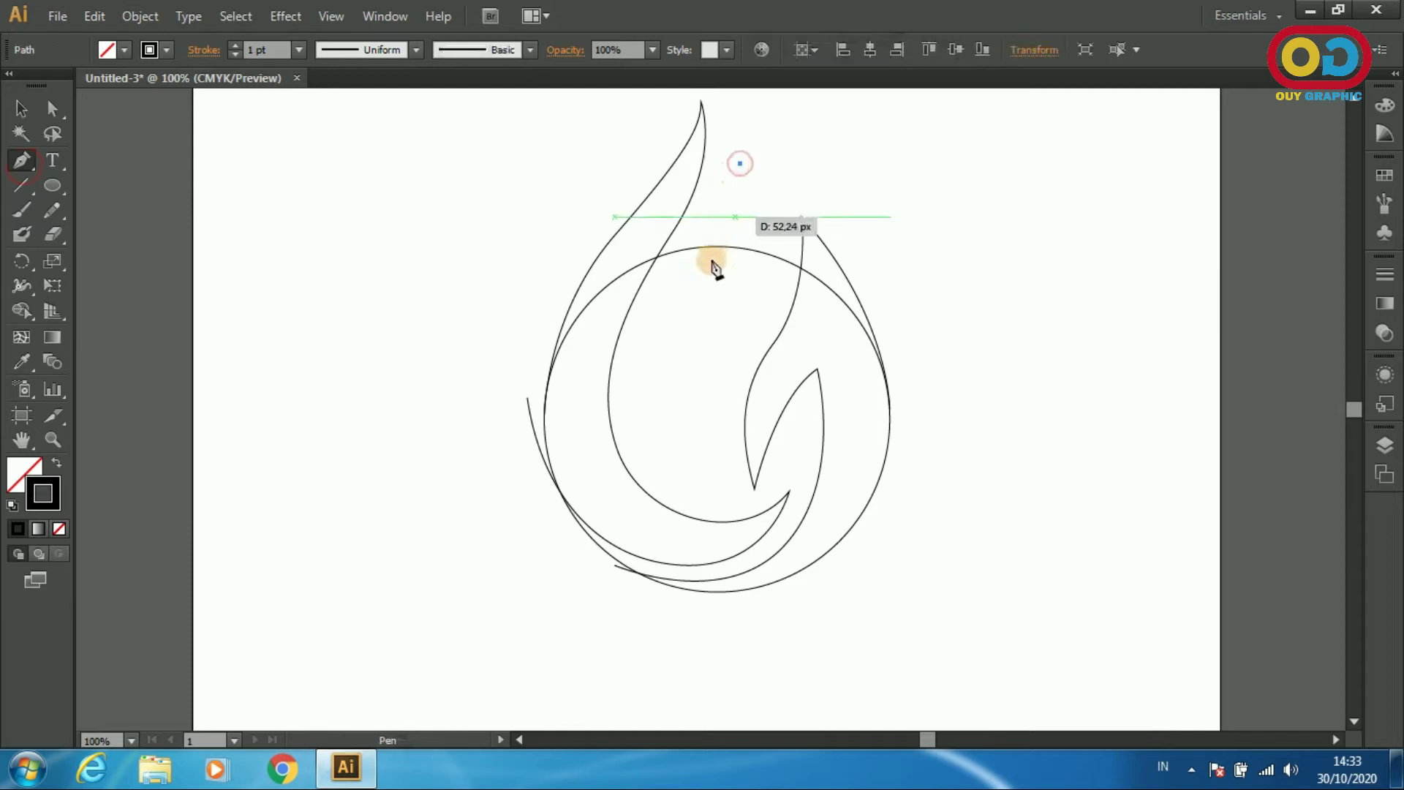
left_click_drag(661, 344, 660, 346)
left_click_drag(740, 515, 749, 517)
left_click(697, 484)
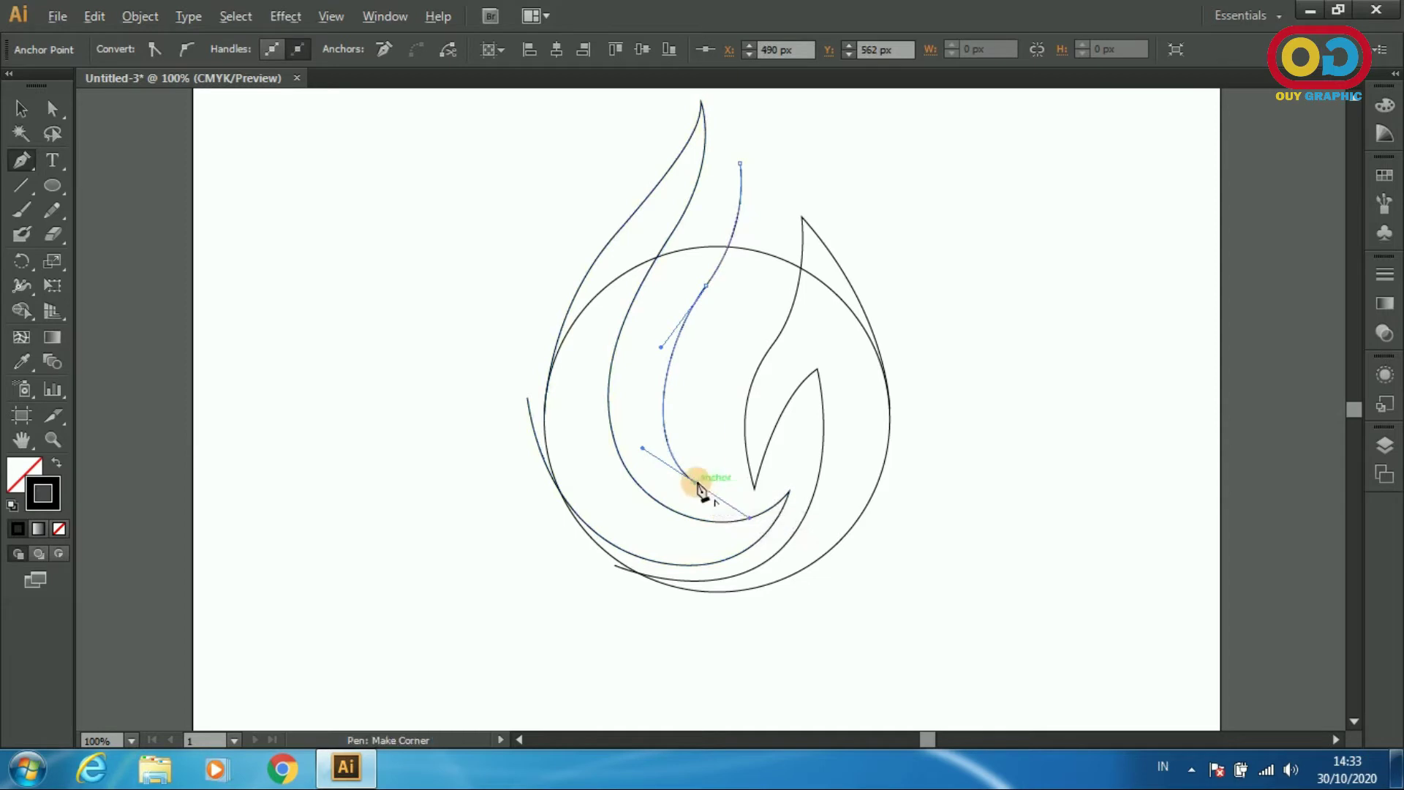
key("ctrl")
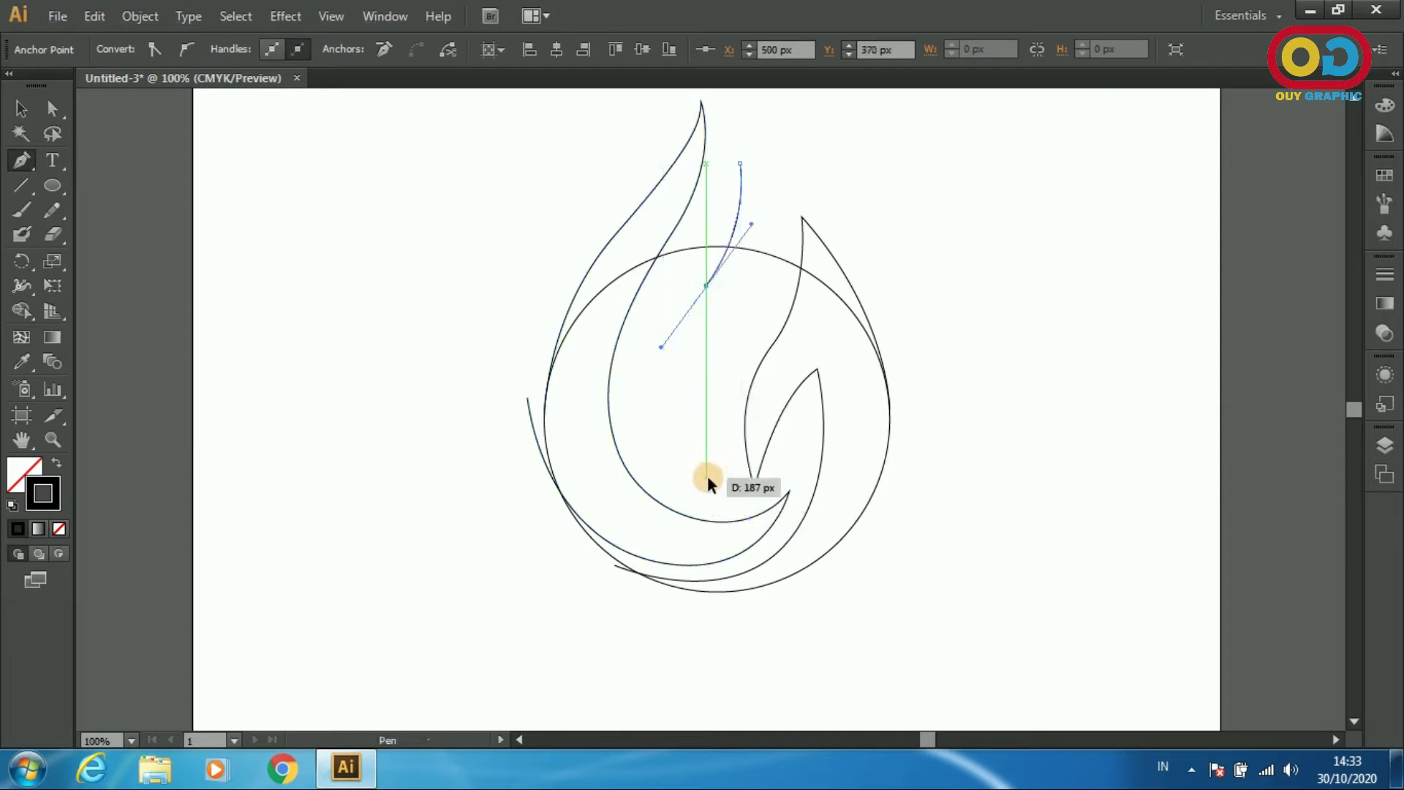
left_click_drag(696, 484, 748, 525)
left_click(695, 479)
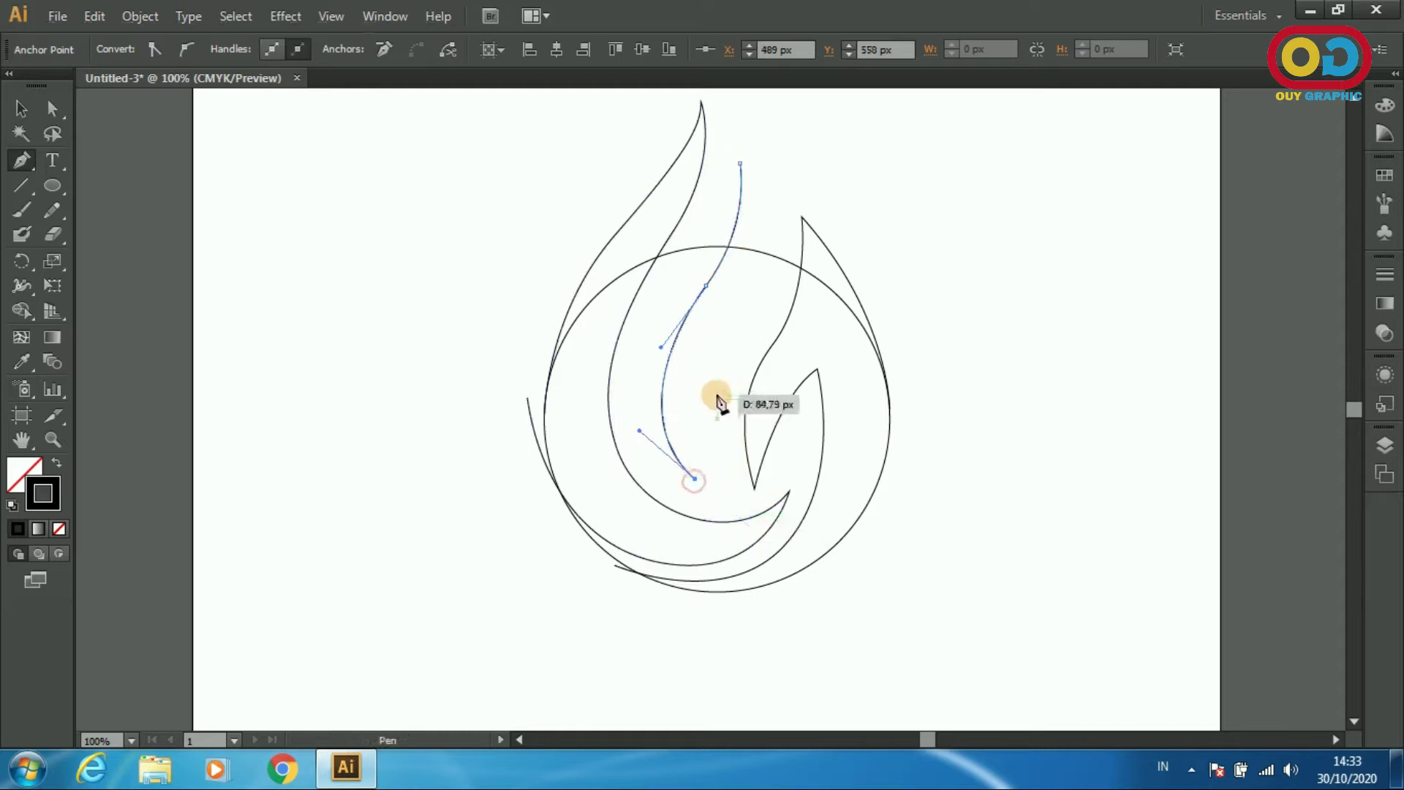
- Curve the middle flame's right edge back up to its tip to close the shape, and deselect it
left_click_drag(740, 315, 740, 314)
left_click_drag(740, 164, 708, 124)
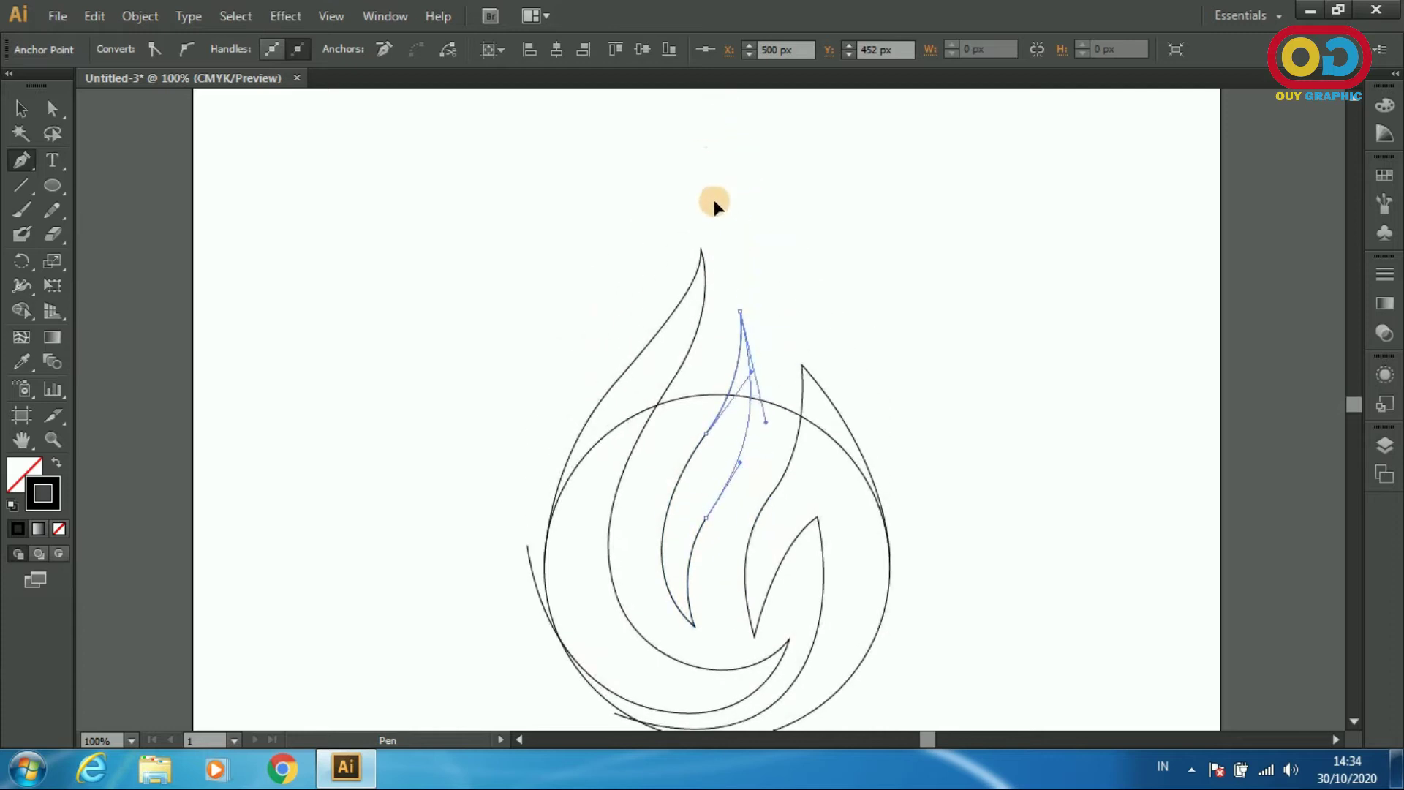
left_click_drag(706, 217, 692, 231)
key("v")
left_click(357, 337)
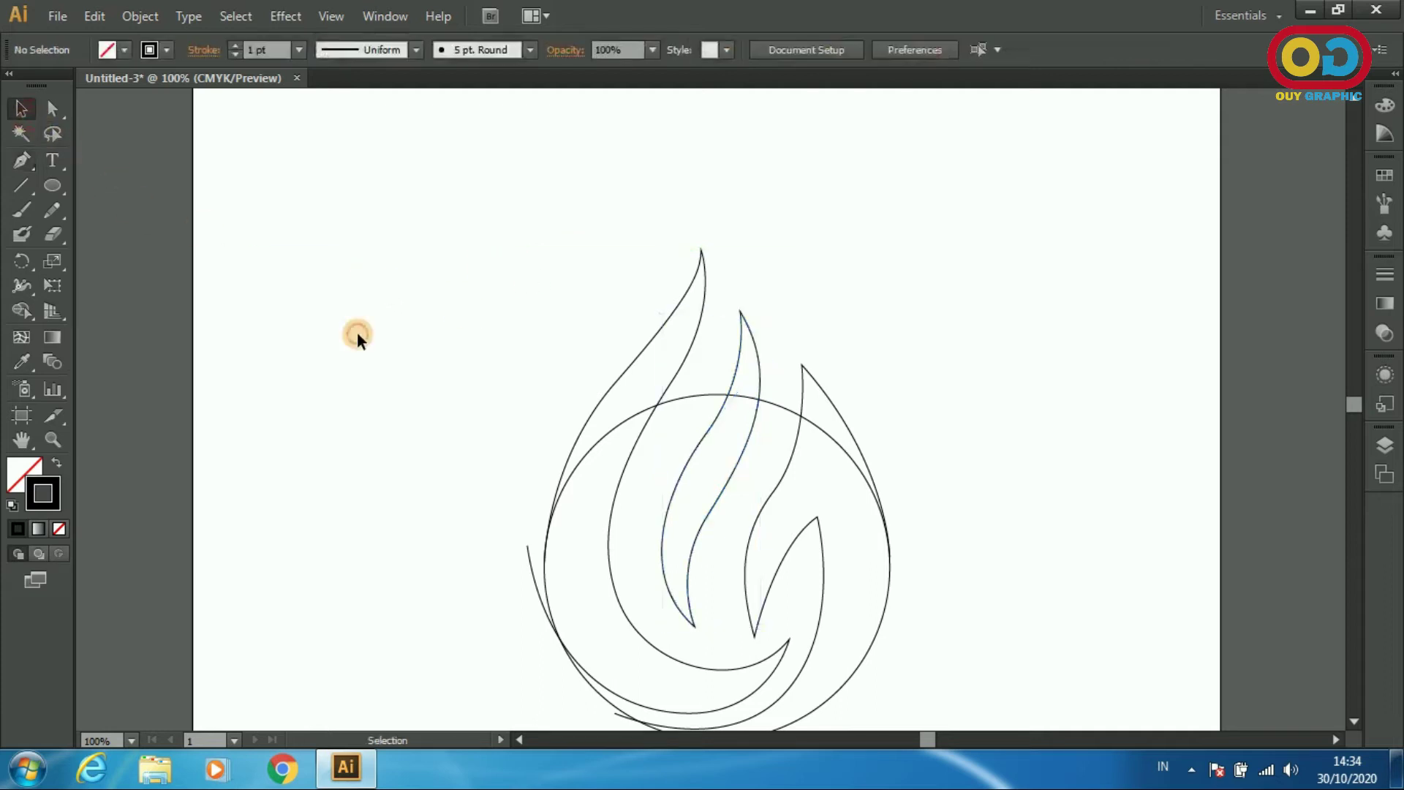
- Directly select the middle flame's lower tip and extend its handle outward to widen the curve of the left edge
left_click(52, 110)
scroll(658, 476, "down", 3)
scroll(658, 448, "down", 1)
scroll(658, 448, "up", 1)
left_click_drag(635, 500, 660, 557)
scroll(660, 558, "down", 1)
scroll(661, 556, "up", 2)
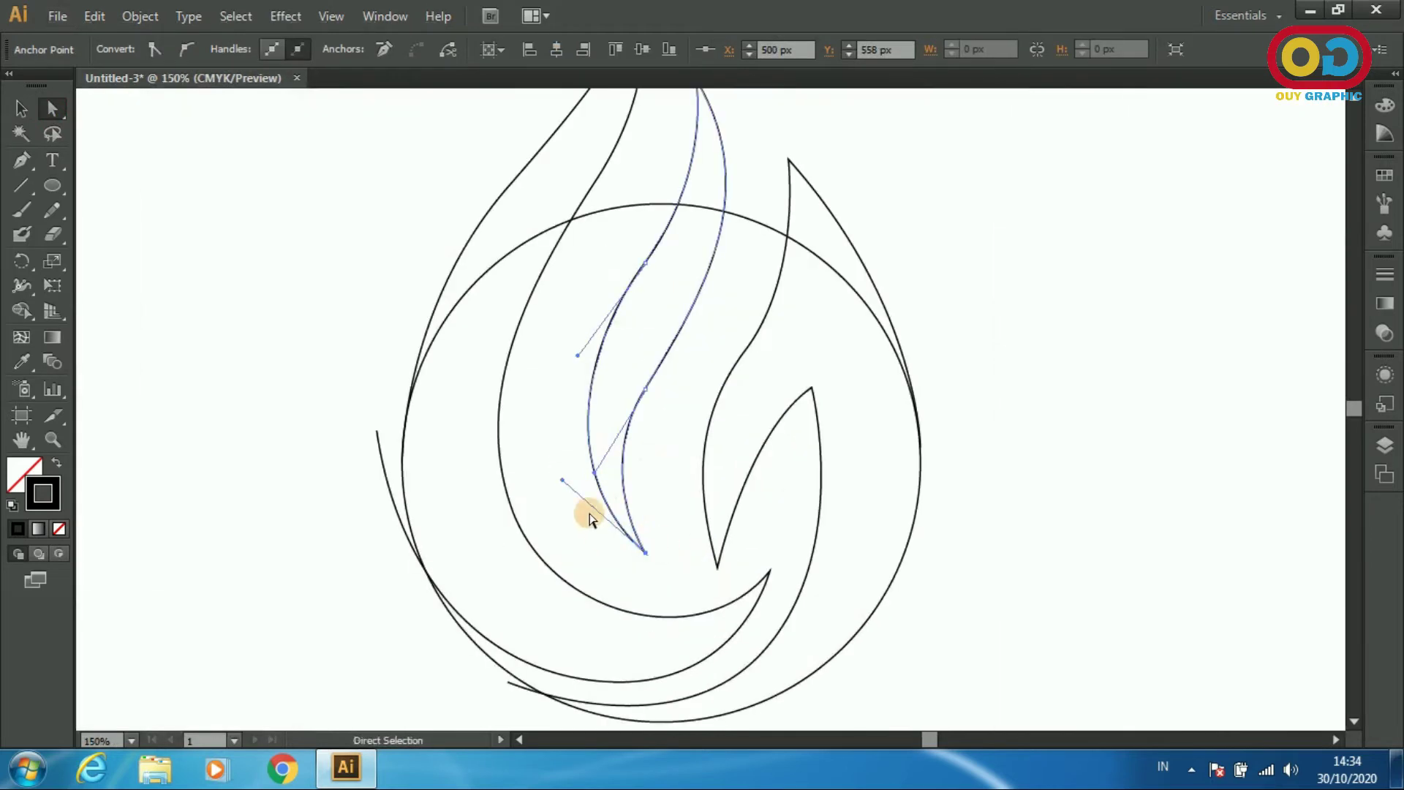
left_click_drag(562, 485, 546, 469)
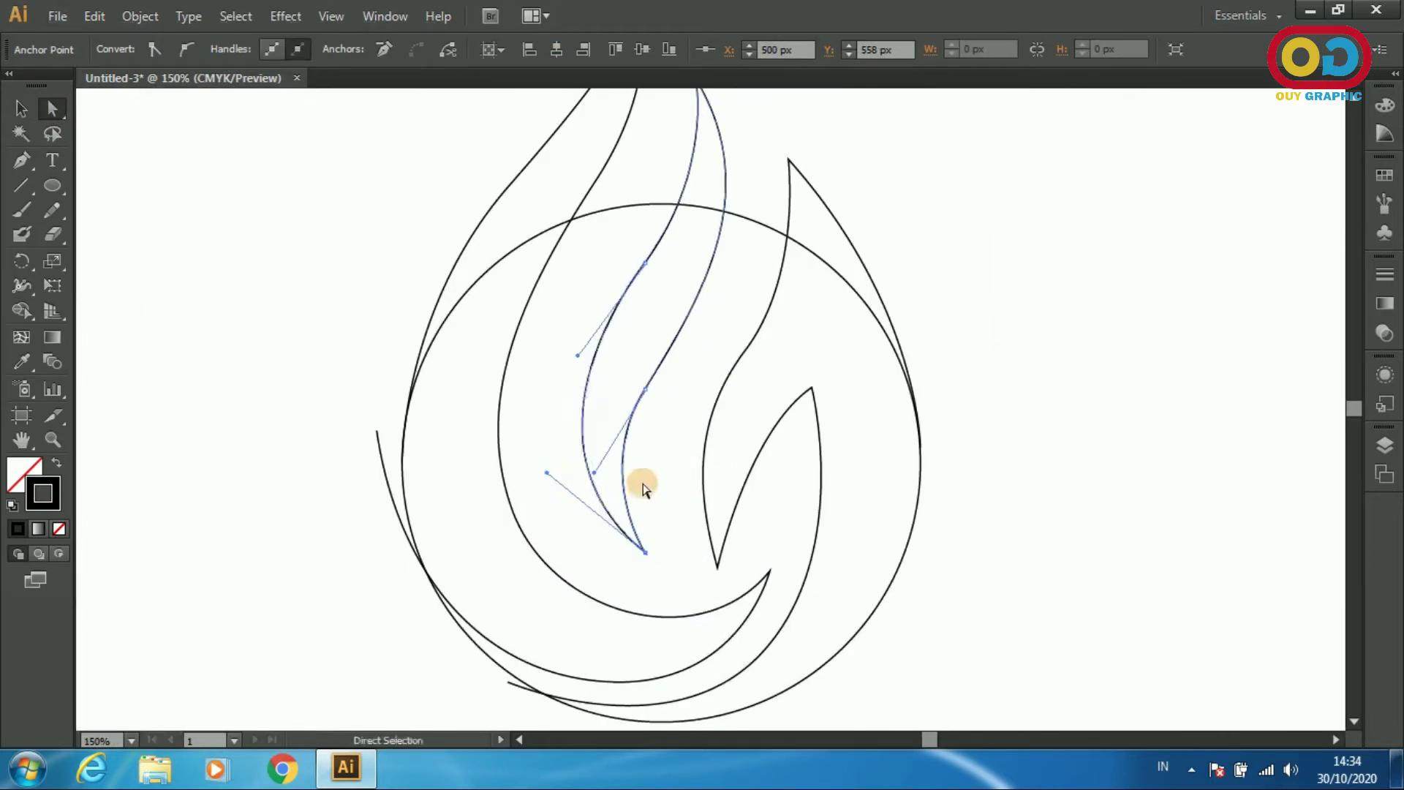
- Move the middle flame's right-edge anchor up to about X 506 px, Y 440 px to smooth its curve
left_click(692, 344)
left_click_drag(645, 387, 652, 369)
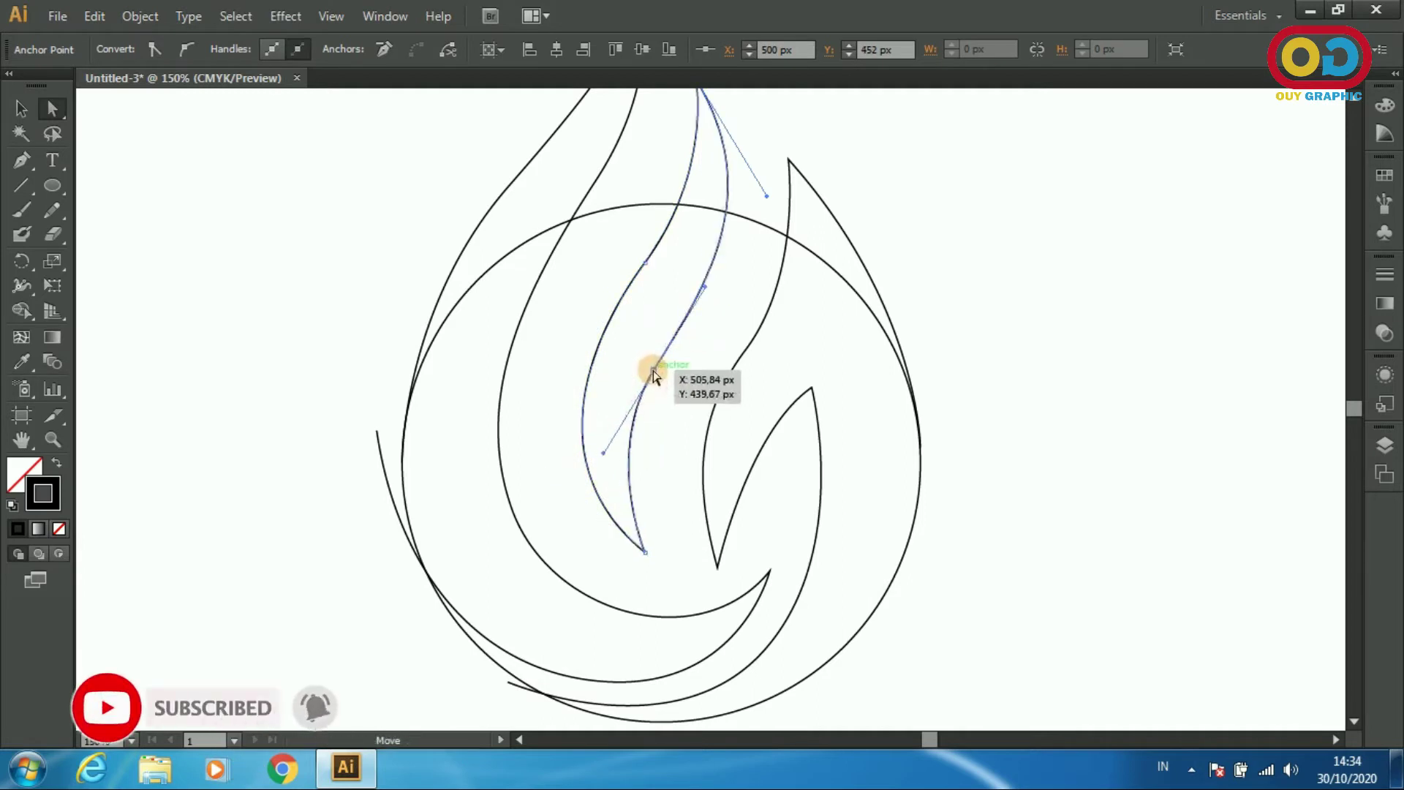
left_click(745, 316)
- Select the left flame's outer-edge anchor above the circle and nudge it slightly down and outward
scroll(614, 300, "up", 1)
left_click_drag(485, 266, 407, 345)
left_click_drag(521, 224, 516, 227)
left_click(504, 228)
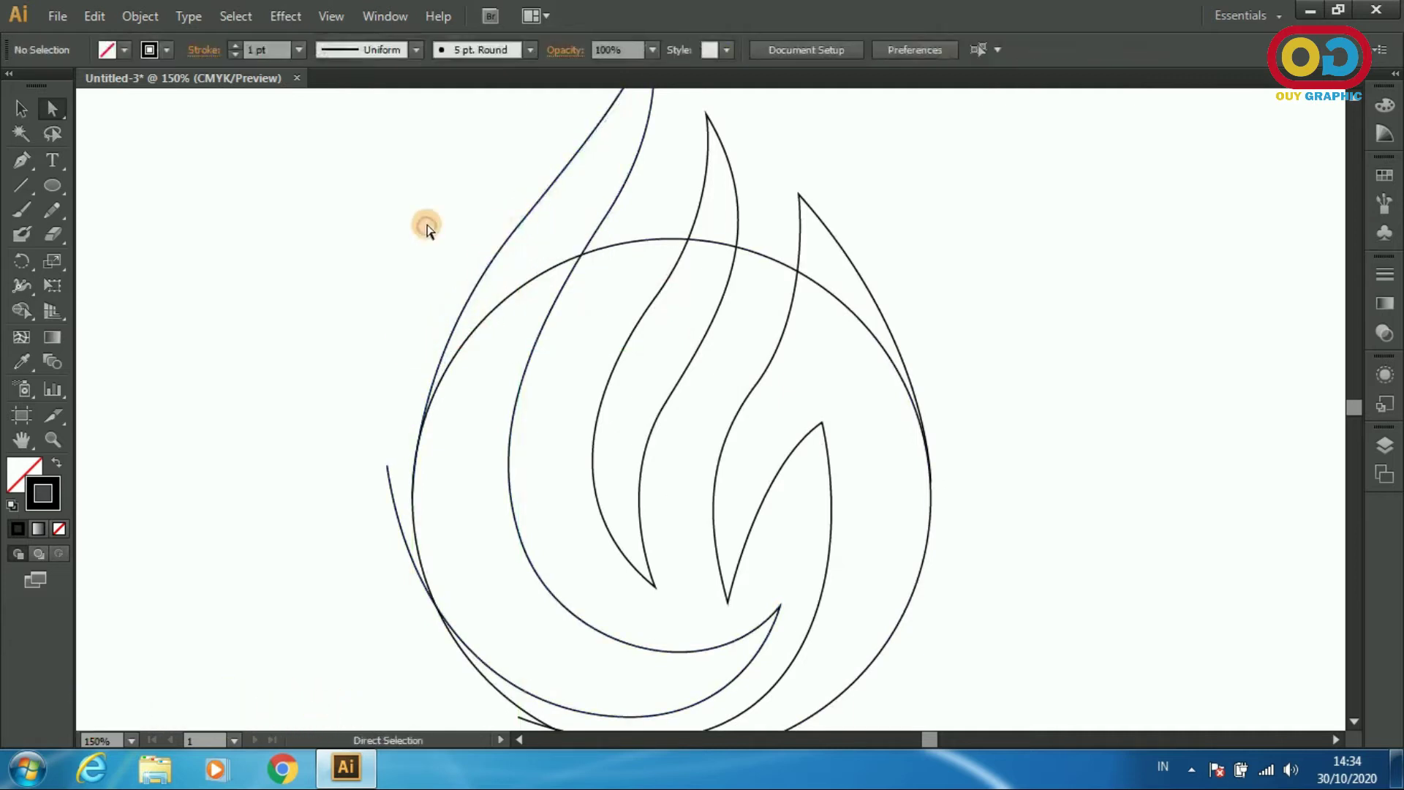
scroll(459, 261, "down", 1, "alt")
scroll(814, 395, "up", 2)
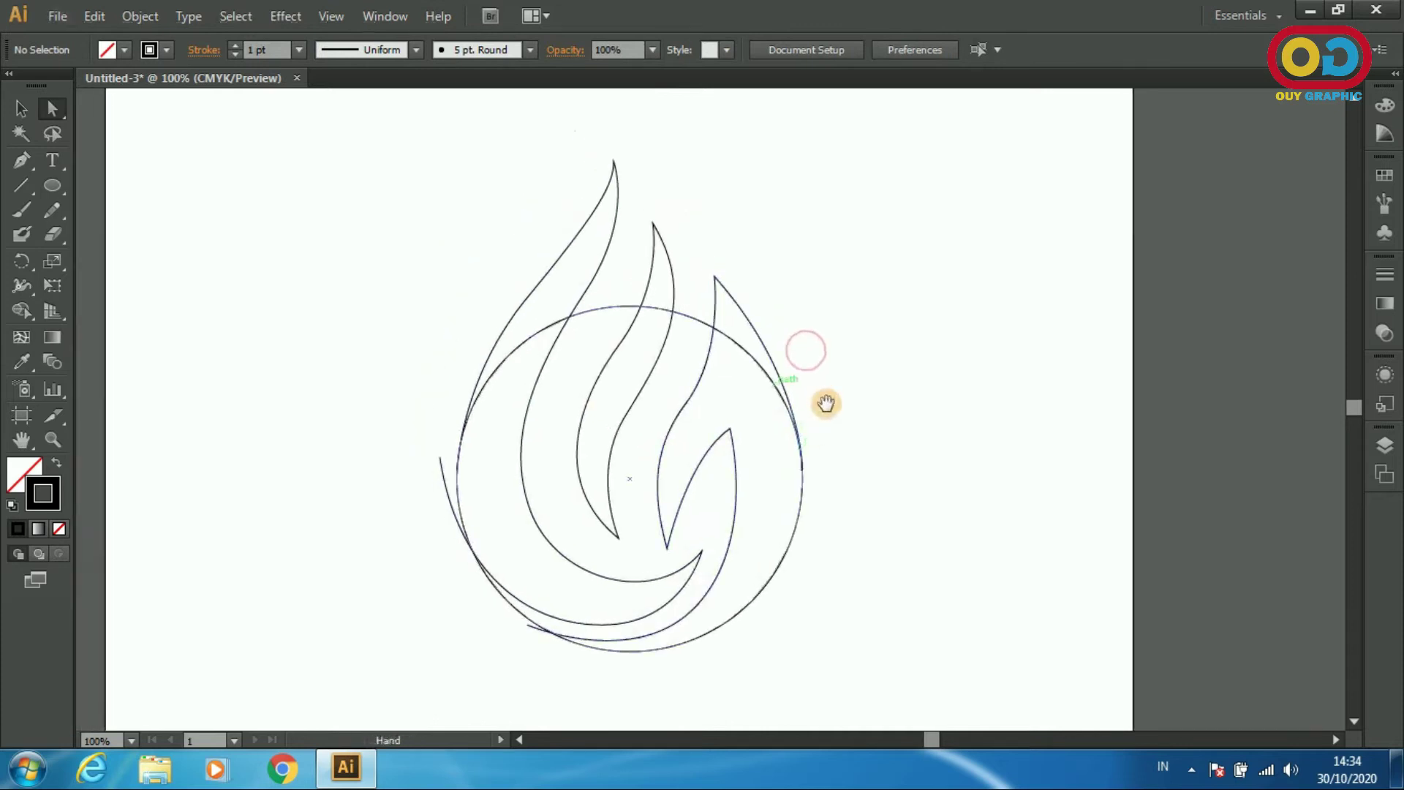
- Select all the paths and use Shape Builder to merge the regions of the left flame and of the middle flame
left_click(21, 113)
left_click_drag(519, 349, 961, 696)
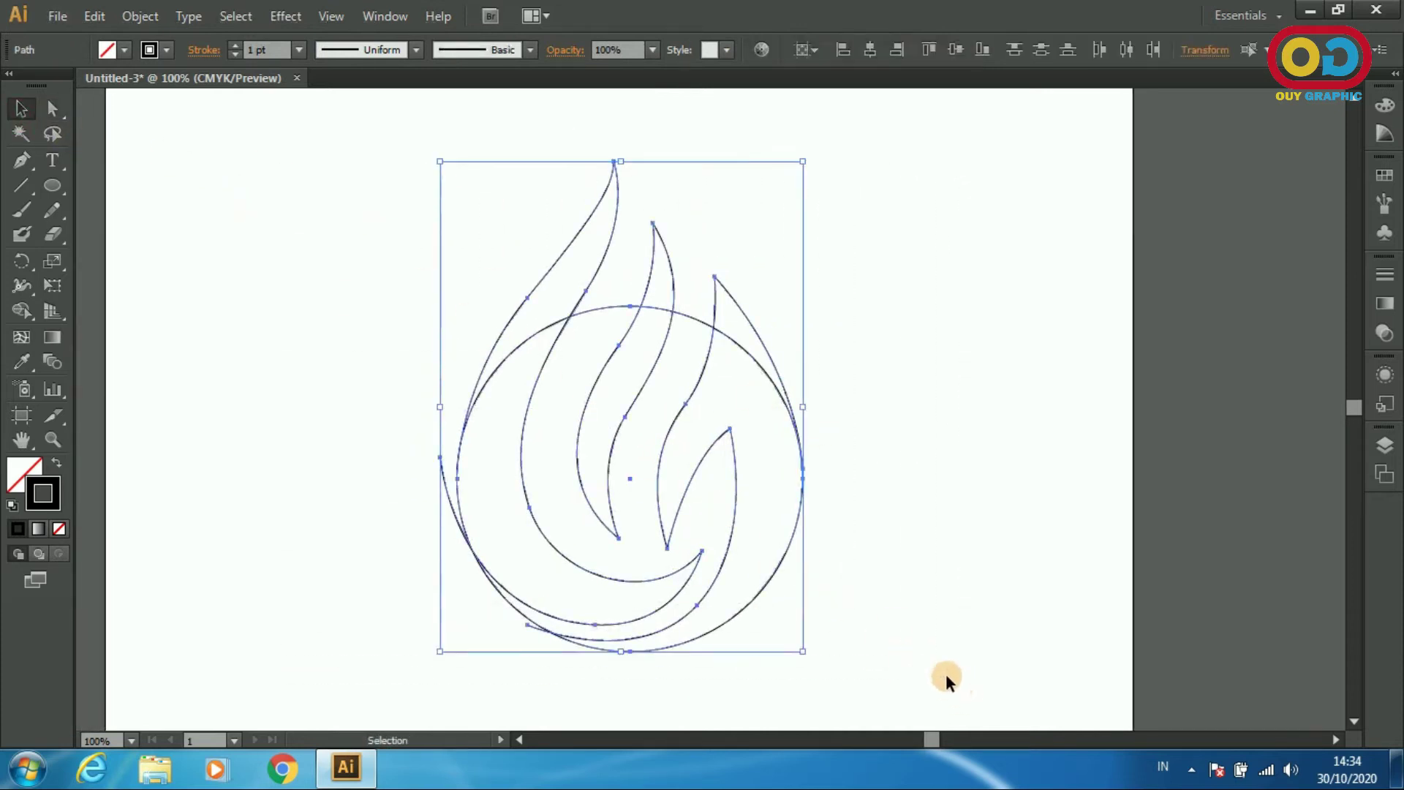
left_click(22, 310)
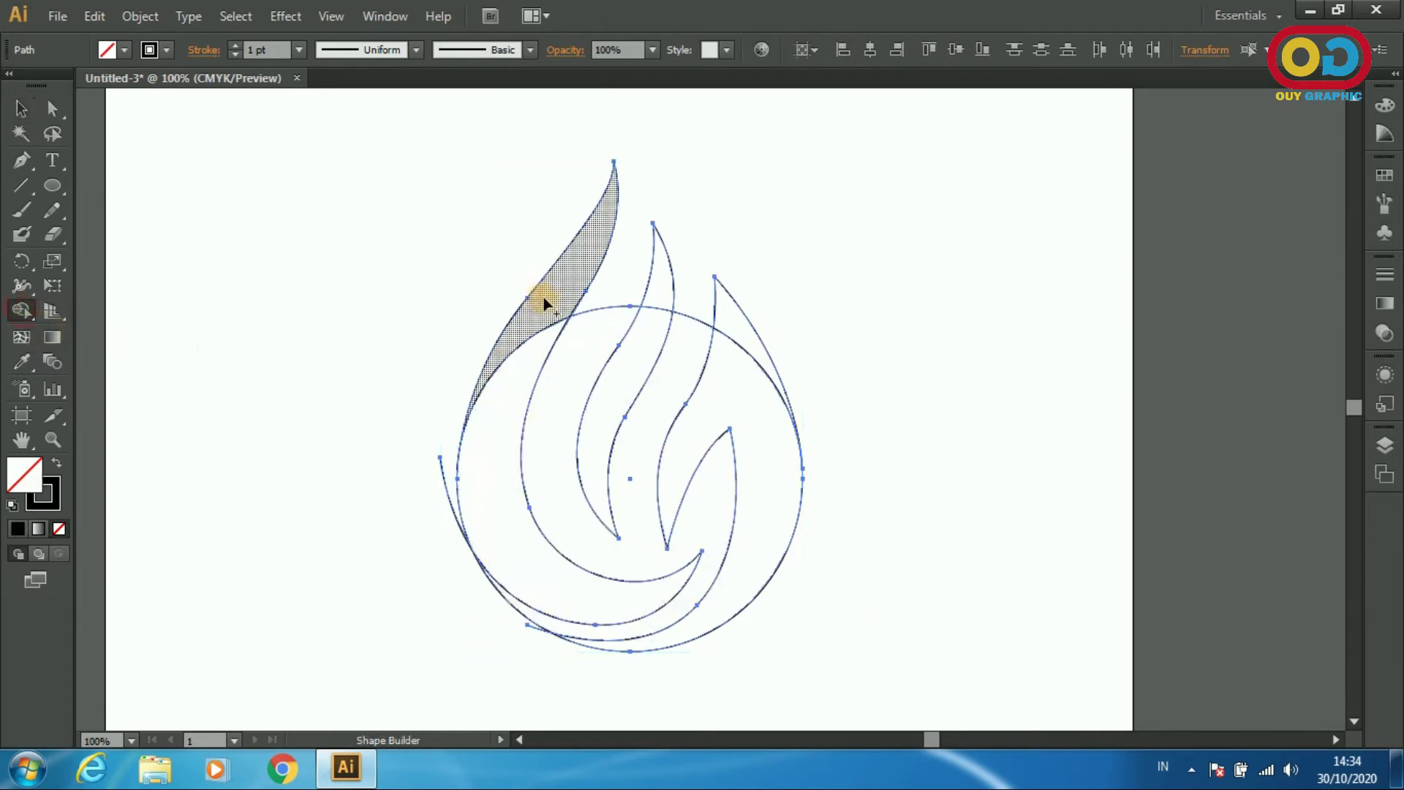
left_click_drag(539, 316, 511, 363)
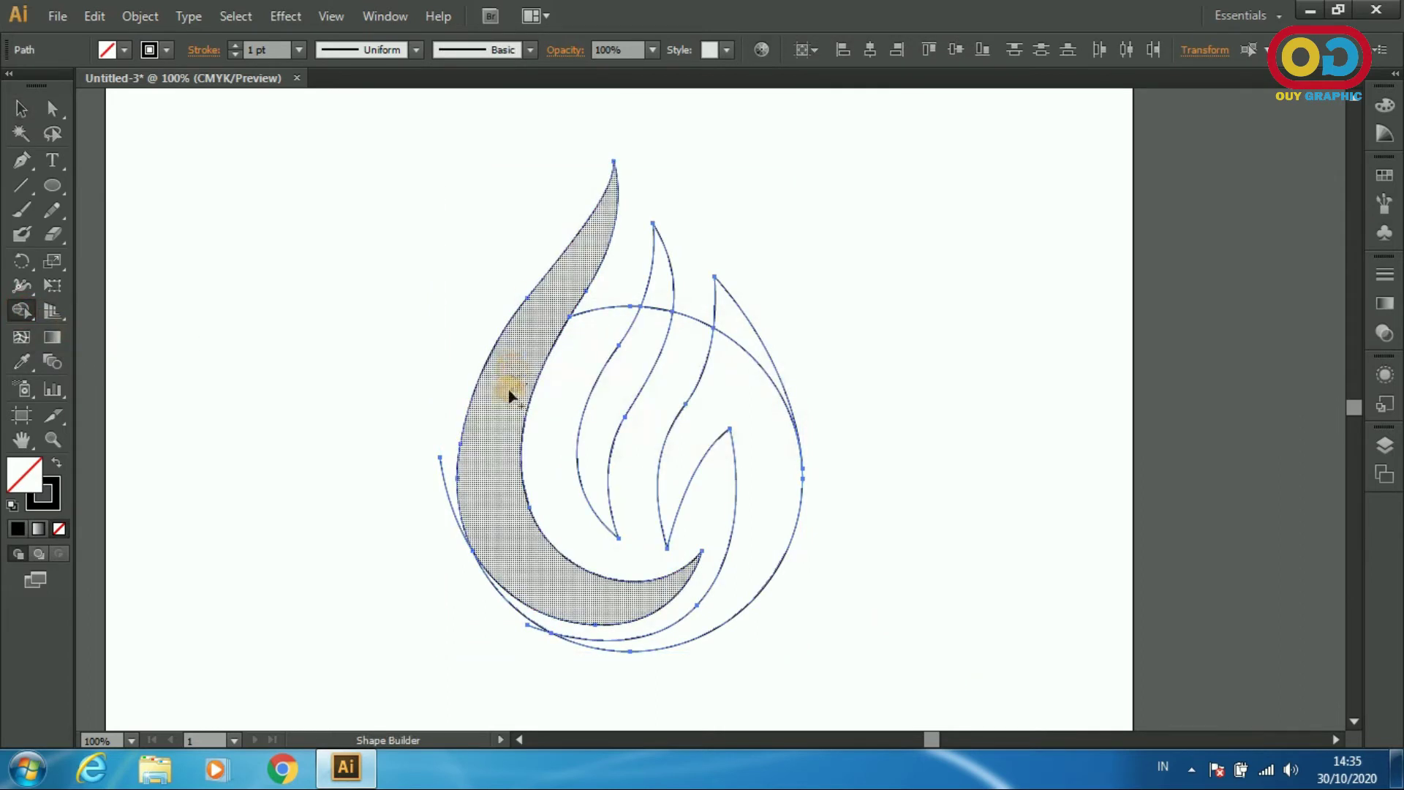
mouse_move(677, 313)
left_mouse_down()
mouse_move(658, 282)
mouse_move(643, 344)
left_mouse_up()
- Directly select the base anchor of the right flame's outer edge and move it slightly down along the circle
left_click(58, 109)
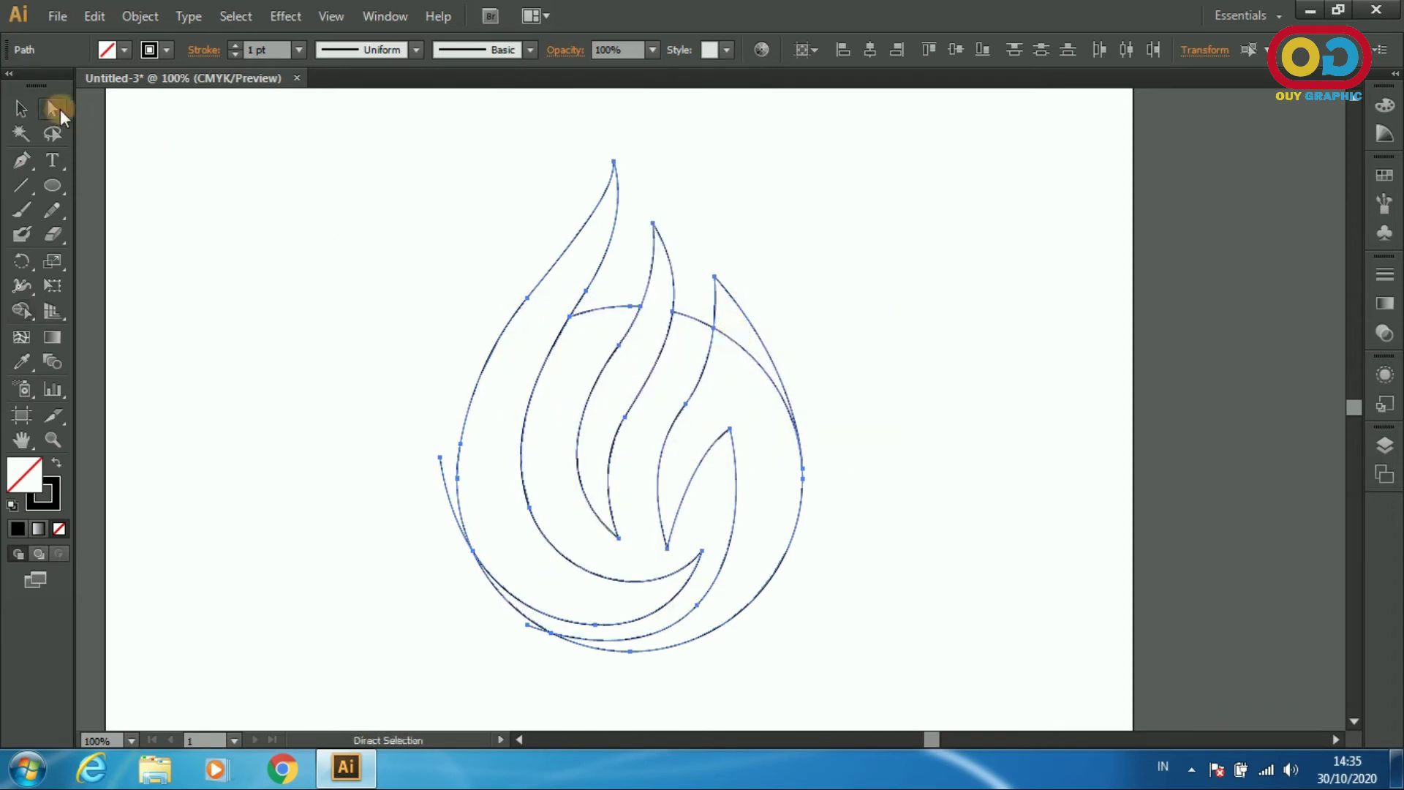
scroll(849, 444, "up", 1)
left_click(840, 442)
left_click_drag(749, 356, 771, 485)
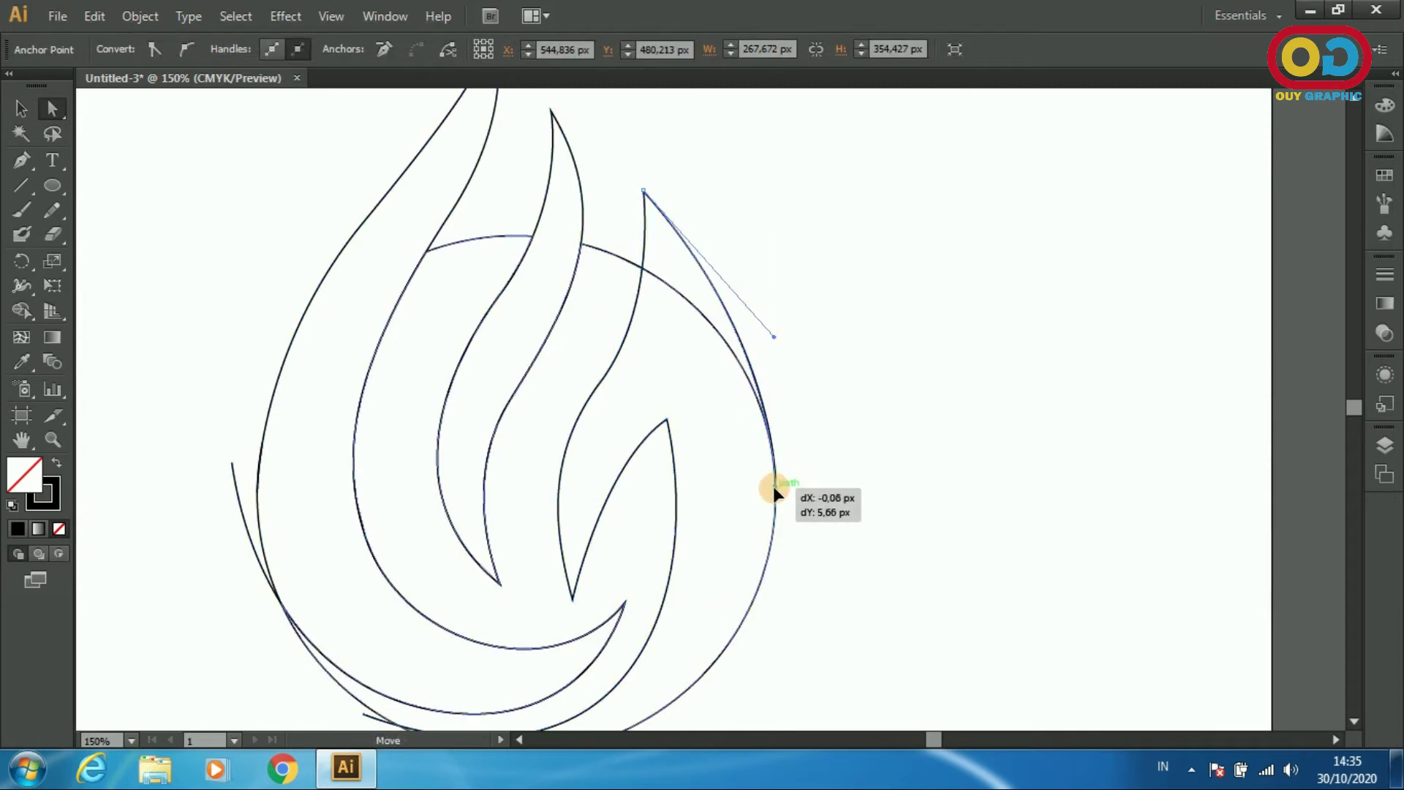
left_click(831, 486)
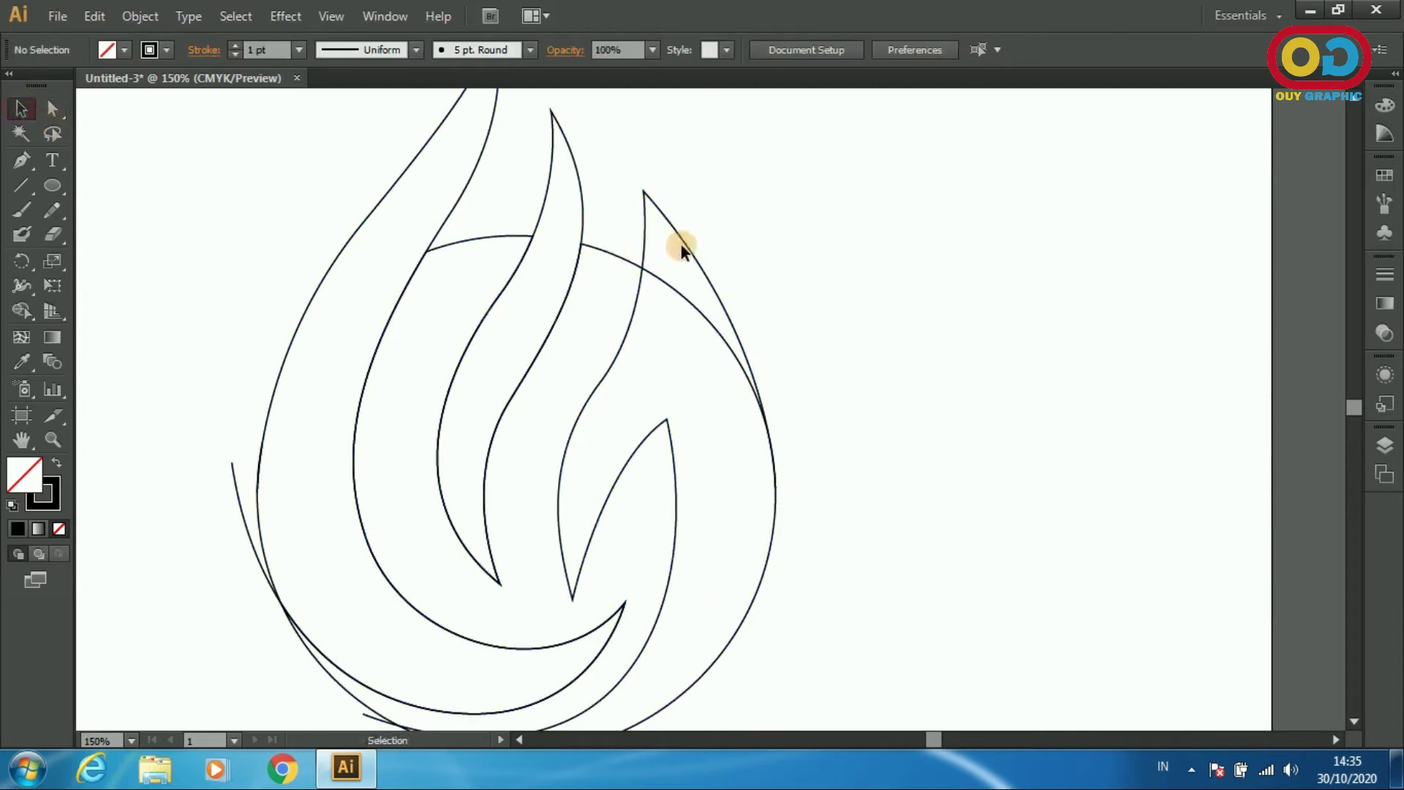
- Select the right flame and circle paths, merge the right flame's regions into one shape with Shape Builder, and deselect
left_click_drag(706, 350, 572, 462)
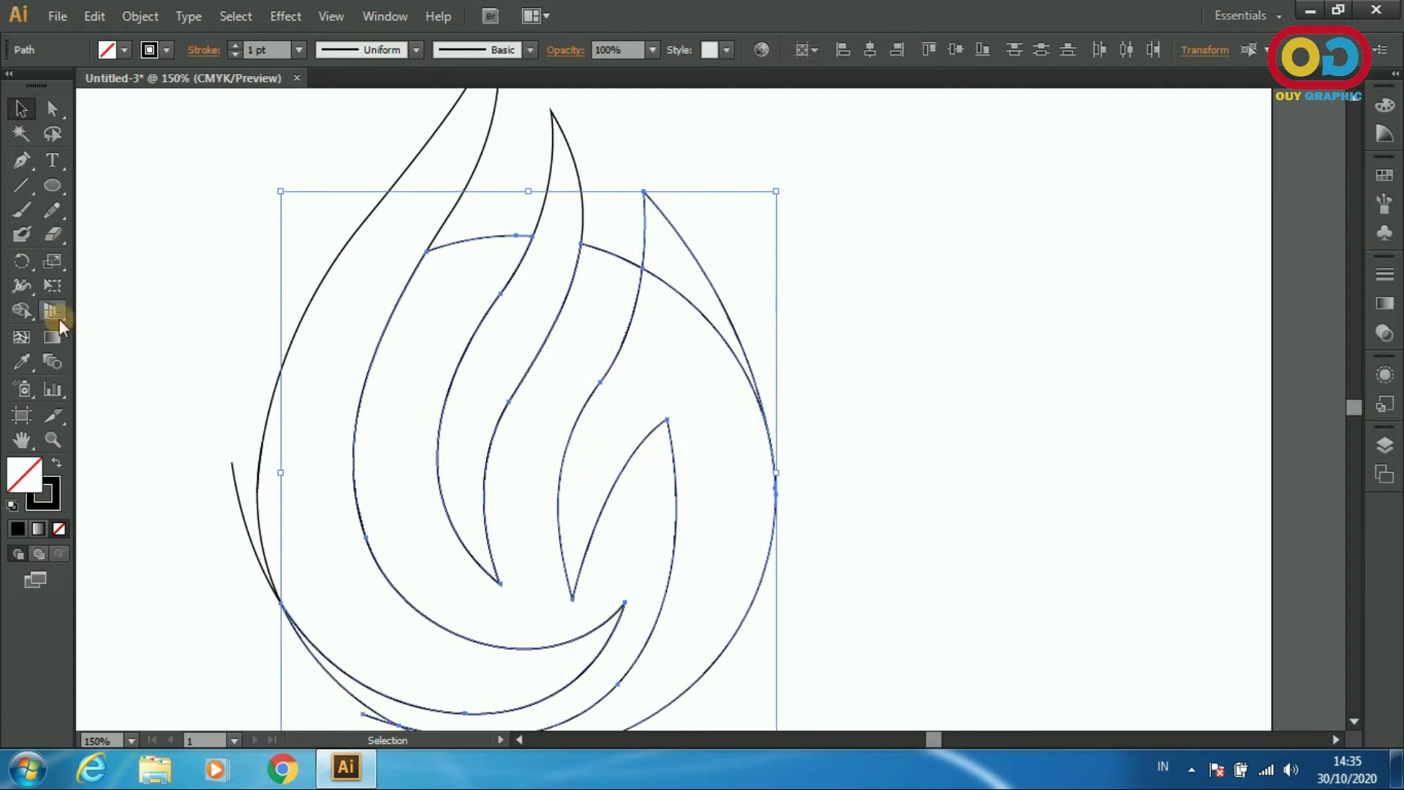
left_click(21, 310)
left_click_drag(704, 303, 707, 369)
left_click(21, 108)
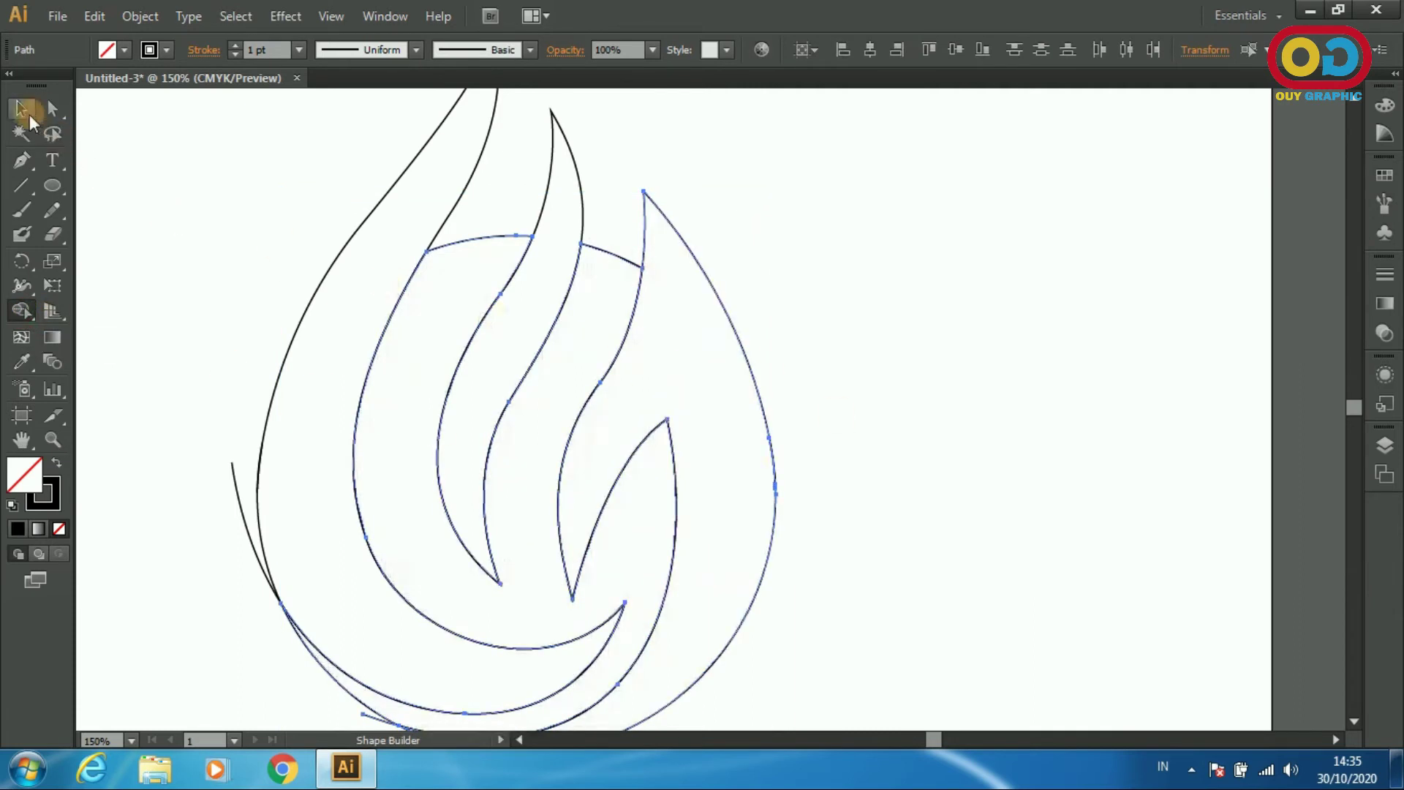
left_click(925, 306)
- Move the three merged flame shapes to the right, clear of the construction paths, and delete the leftover paths
key("ctrl+minus")
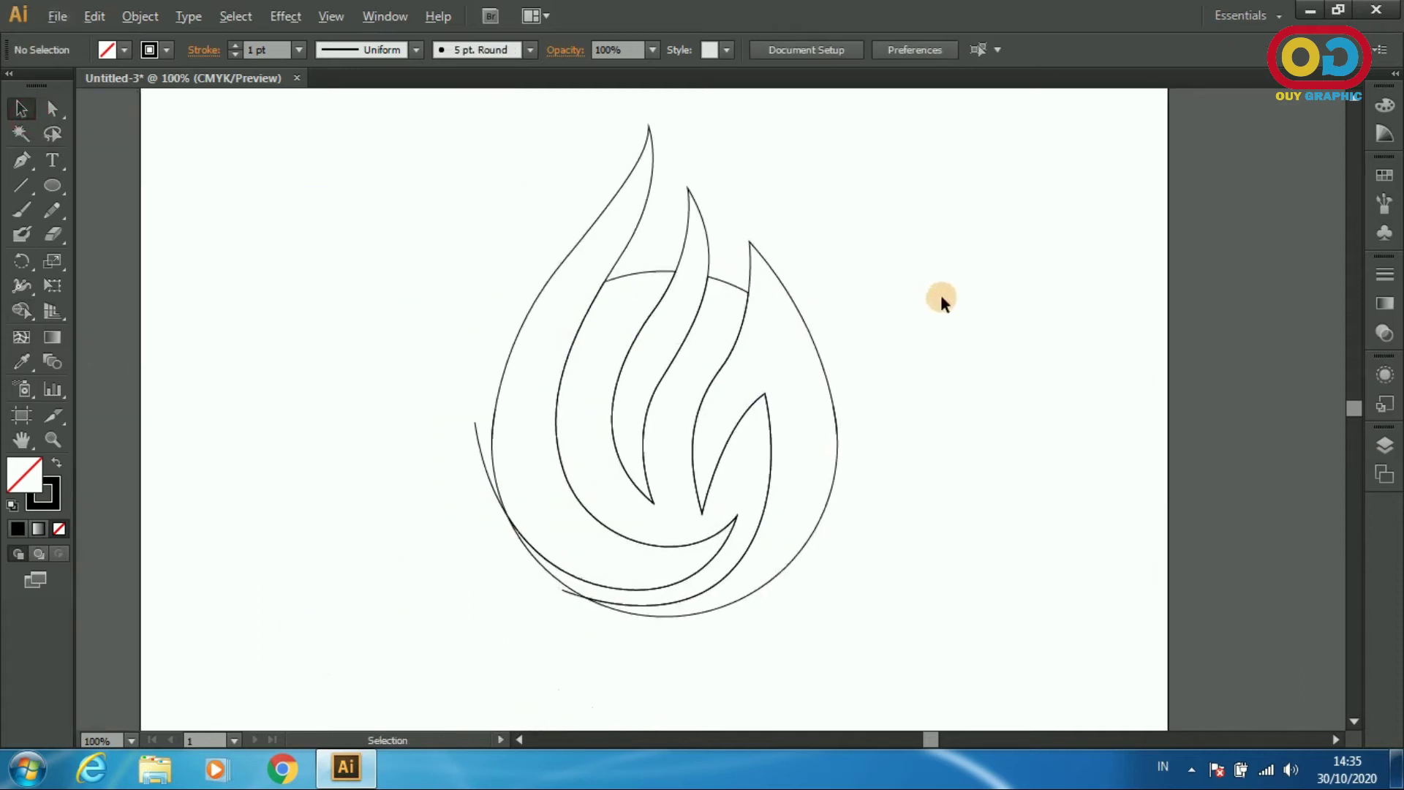
left_click(774, 268)
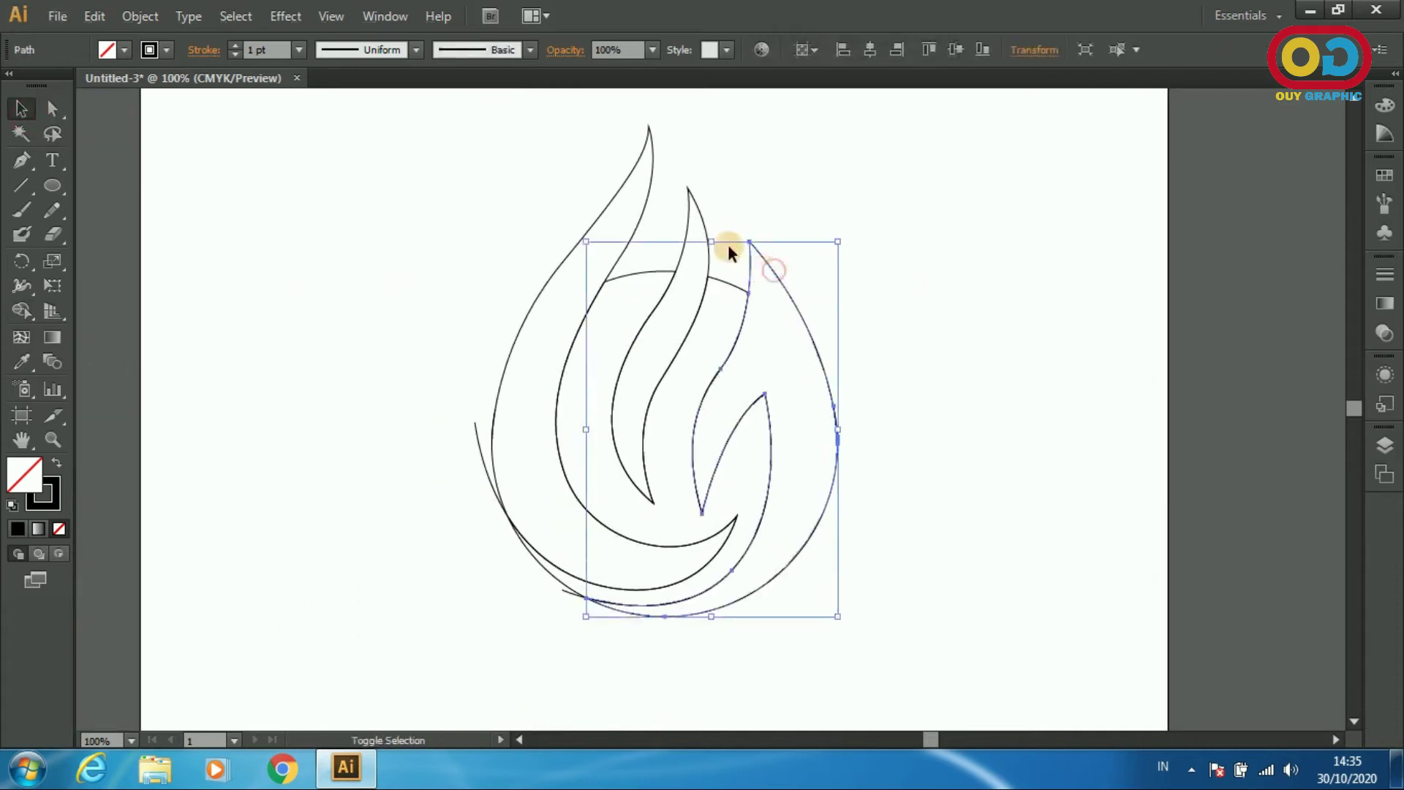
left_click(699, 213)
left_click(648, 172, "shift")
left_click_drag(649, 172, 1012, 198)
left_click(789, 197)
left_click_drag(437, 203, 832, 602)
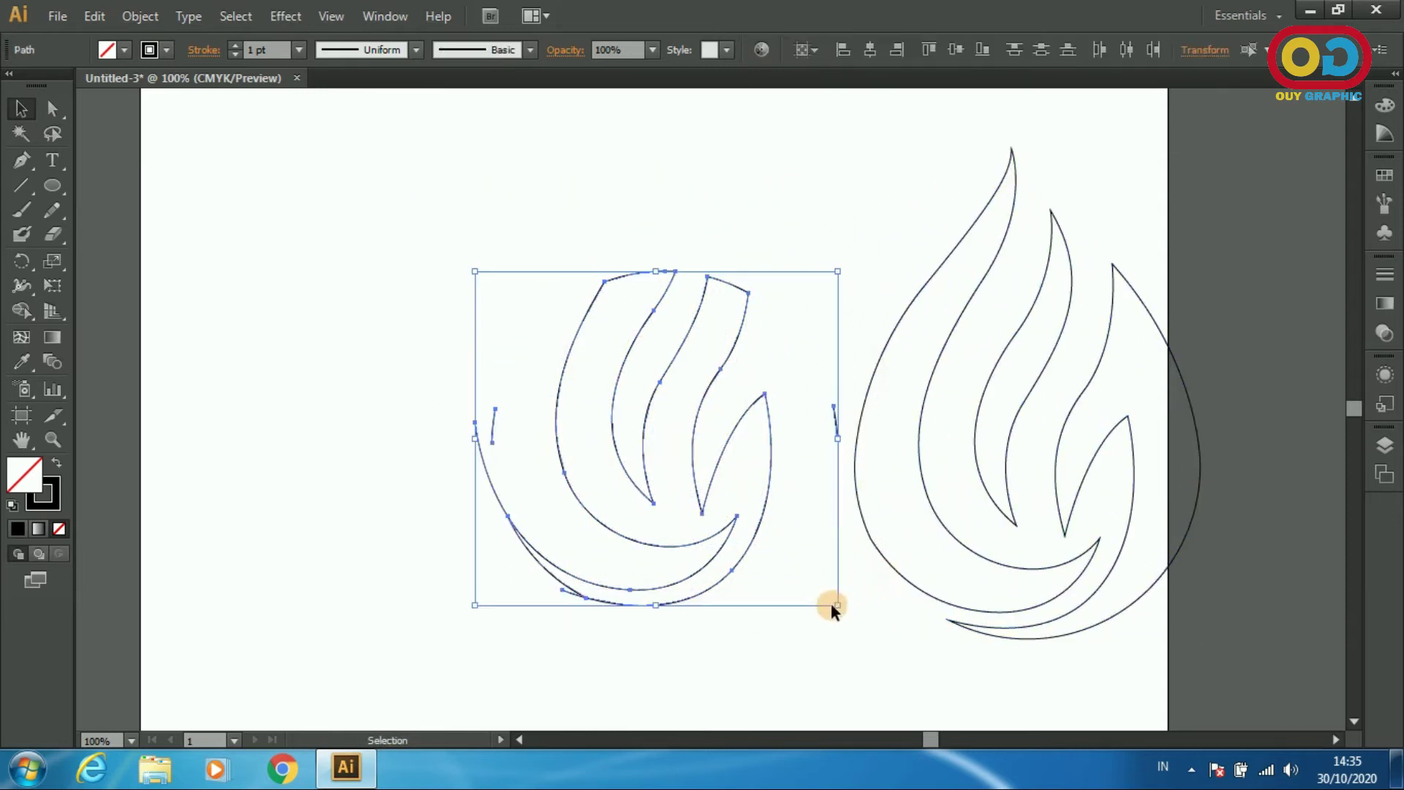
key("Delete")
- Move the three flames back towards the artboard's middle and swap their fill and stroke to make them solid black
left_click_drag(739, 202, 1192, 671)
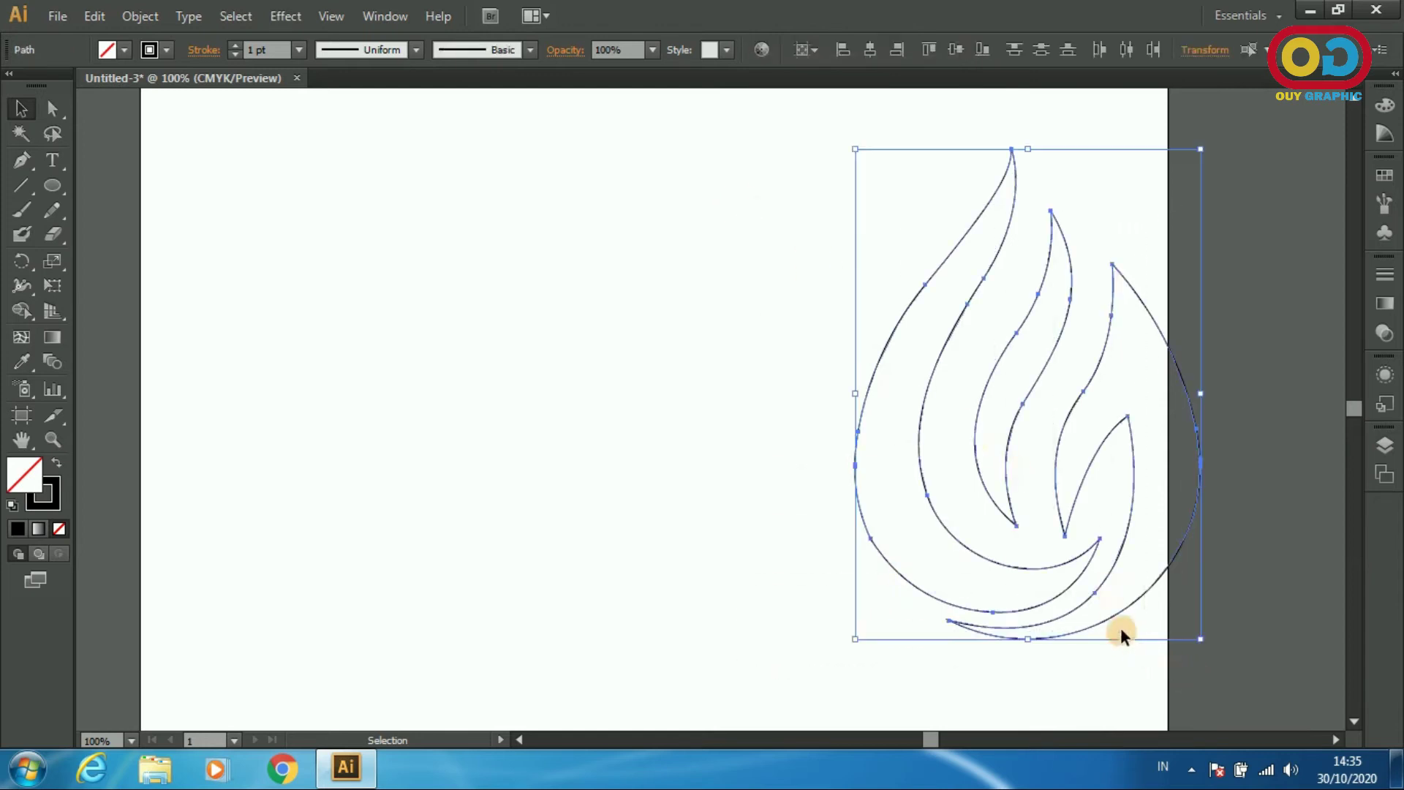
left_click_drag(1110, 617, 699, 609)
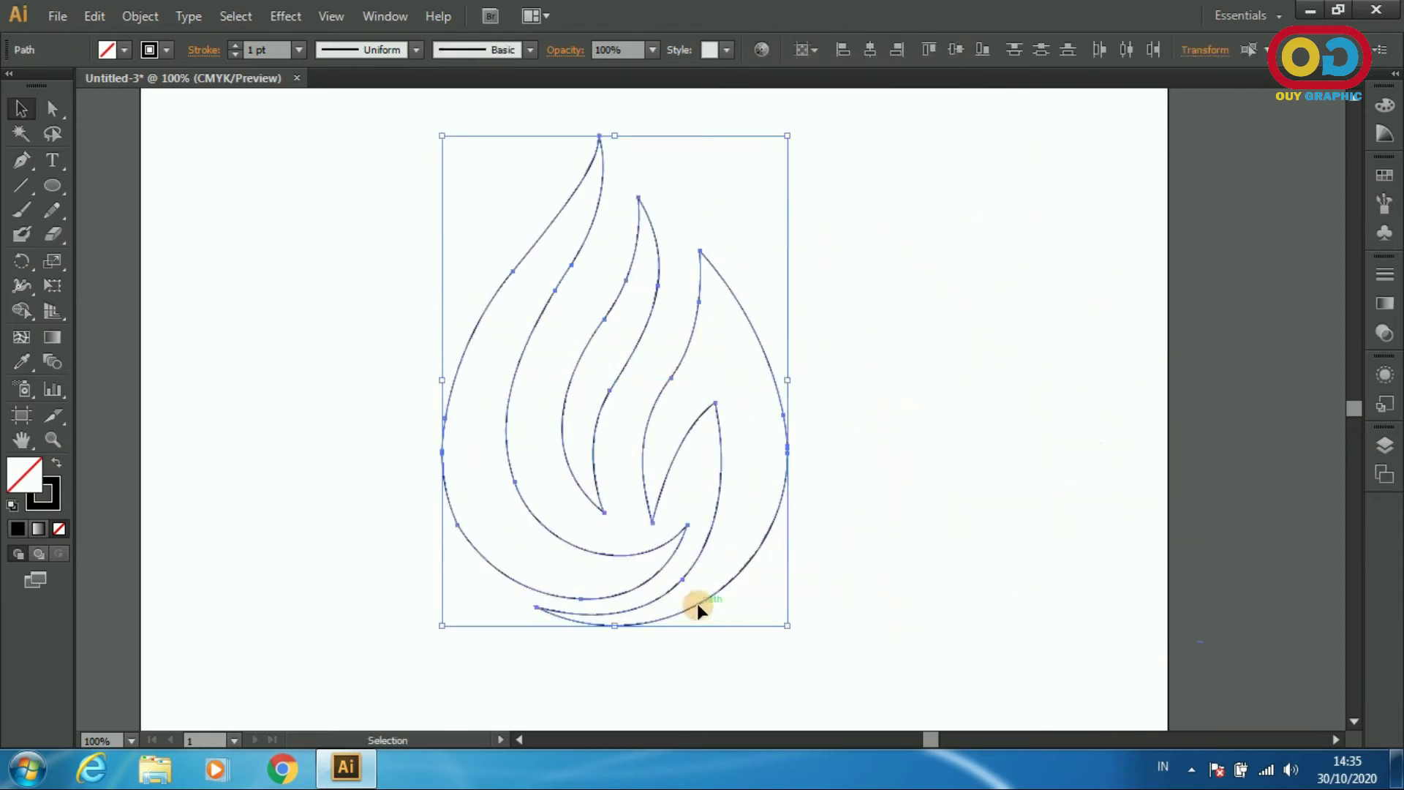
left_click(58, 465)
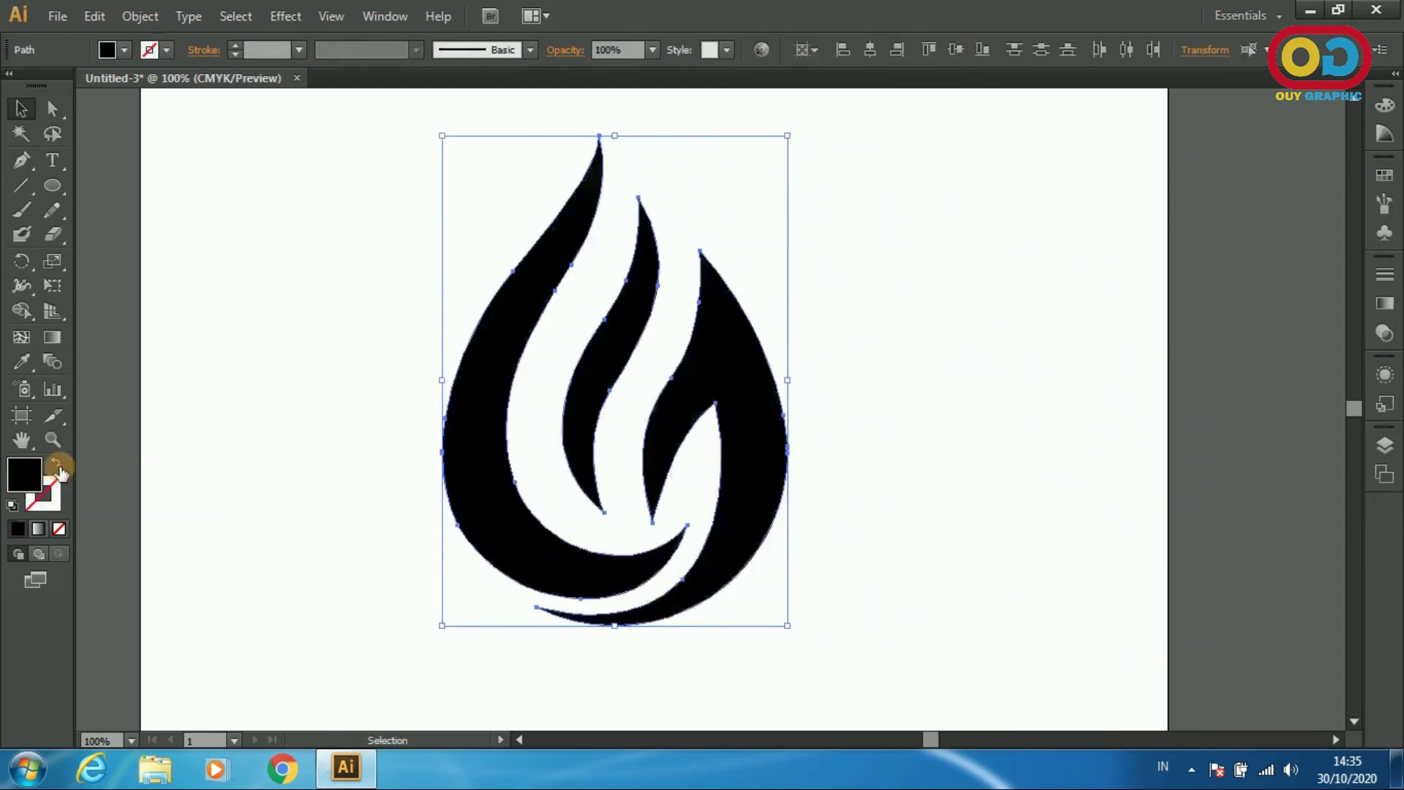
- Fill the left flame with a linear gradient and set its starting colour stop to orange ef6600
left_click(249, 420)
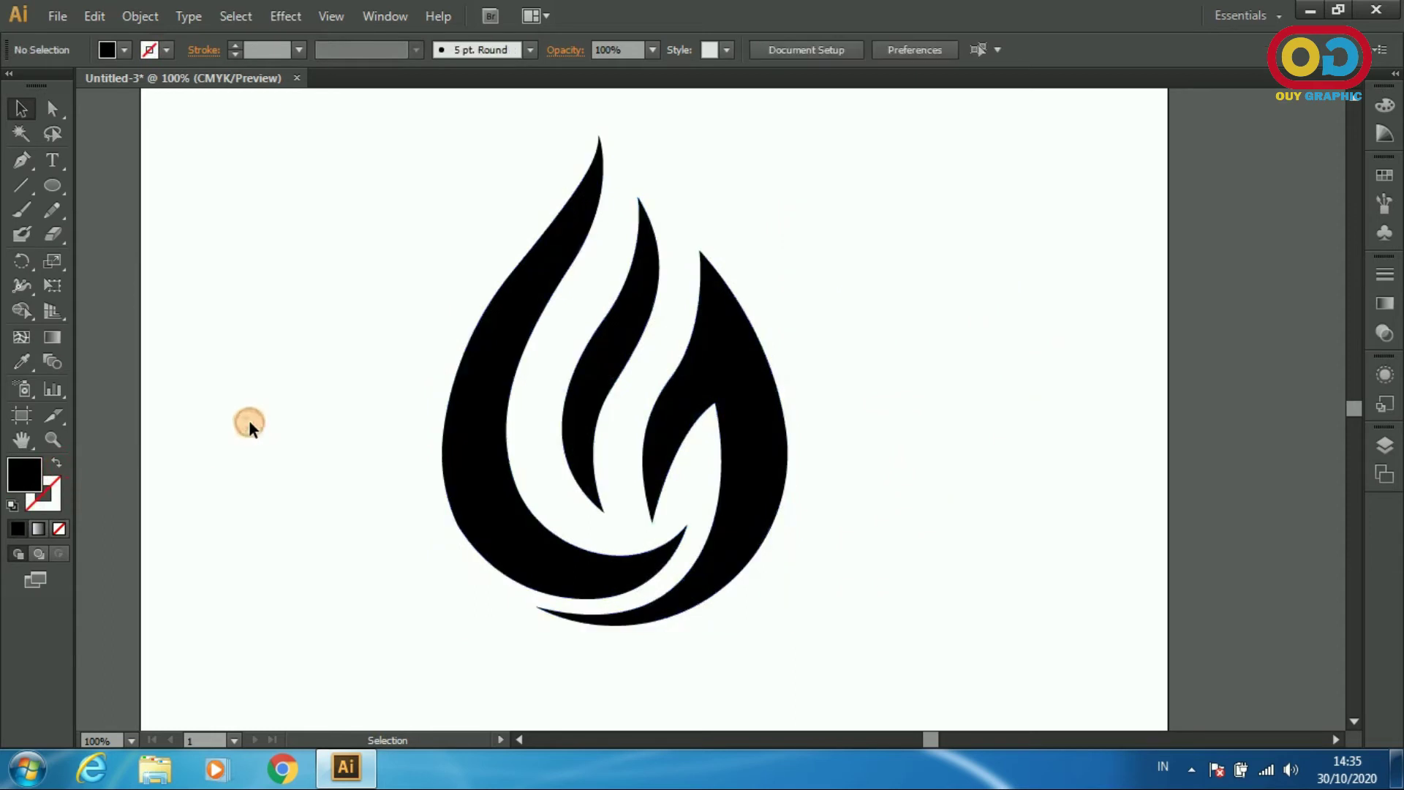
left_click(480, 440)
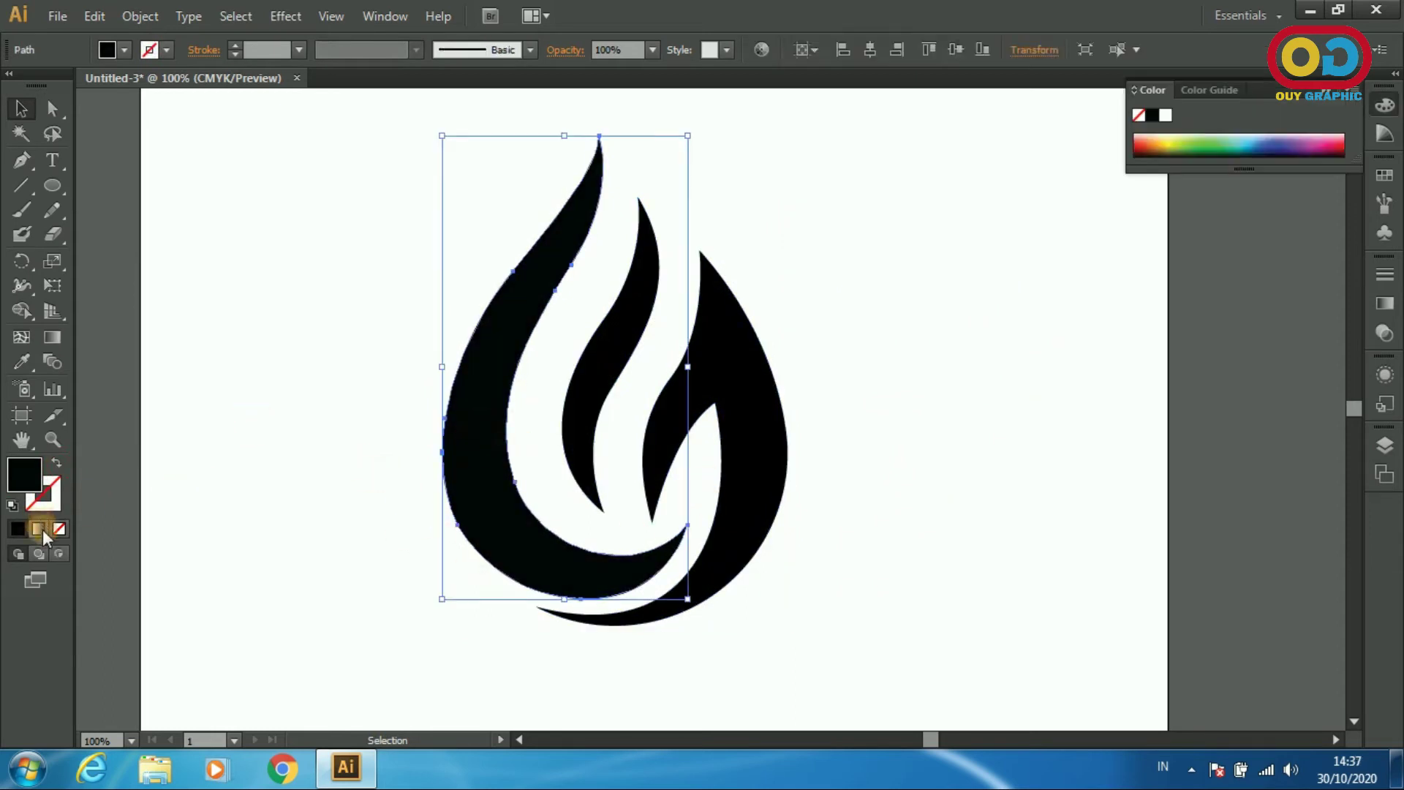
left_click(42, 529)
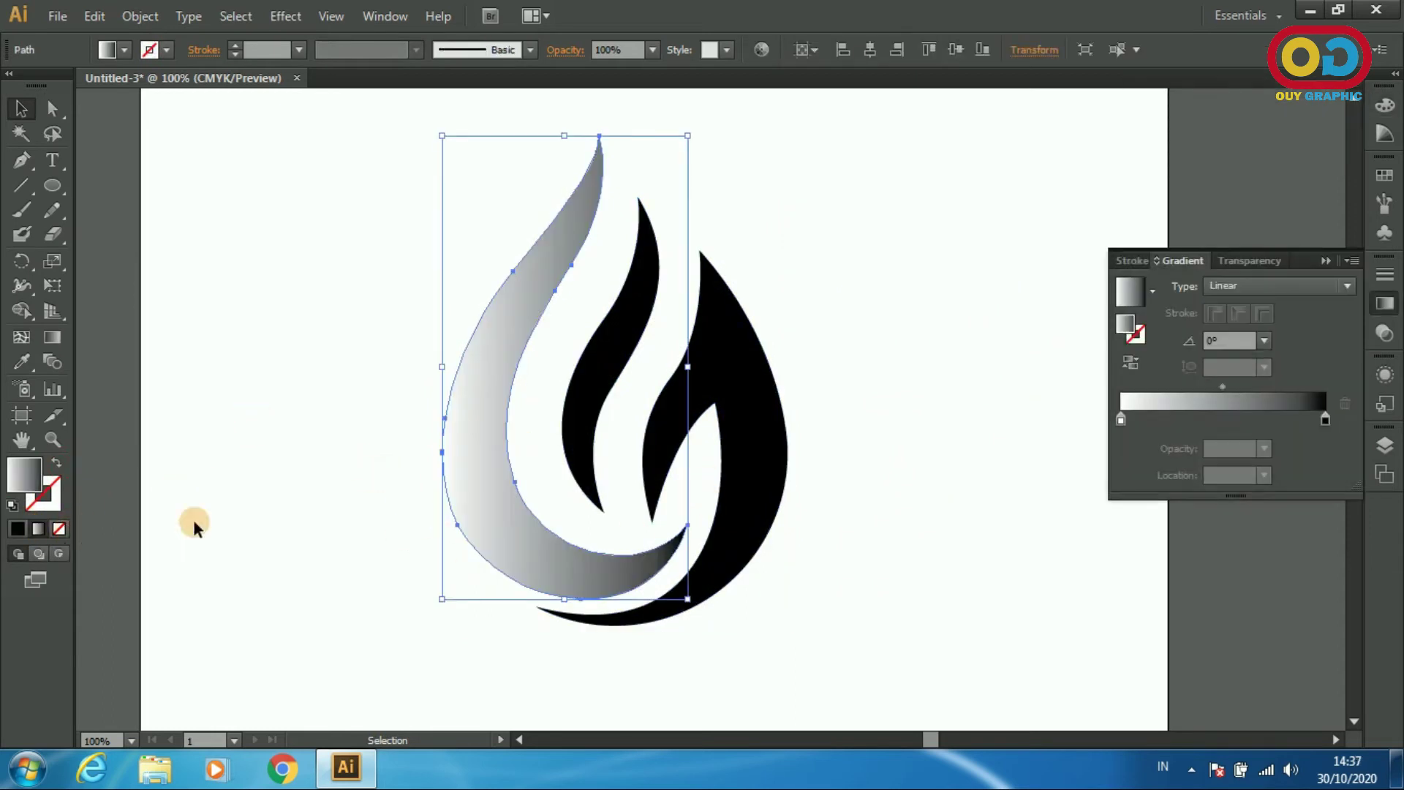
left_click(1121, 423)
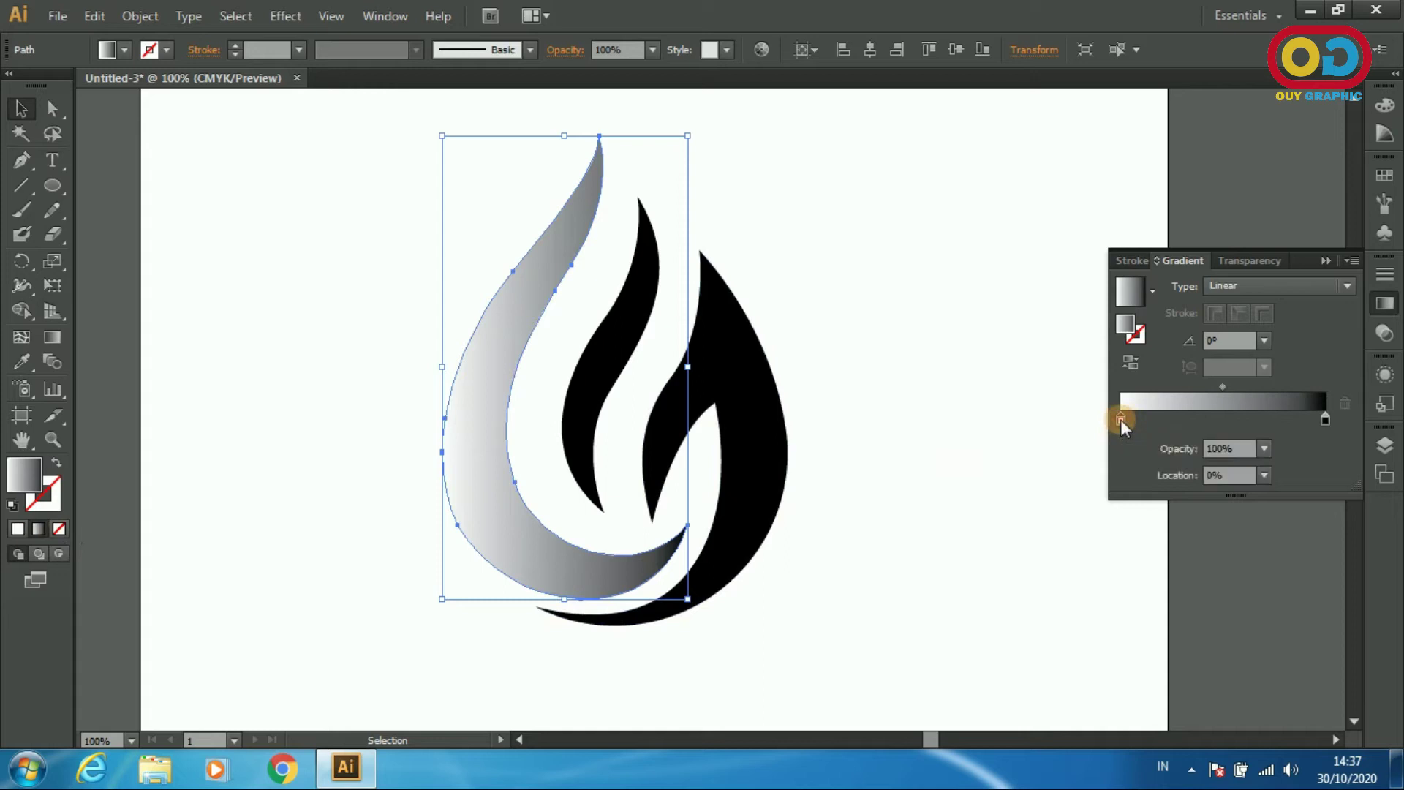
double_click(1126, 325)
left_click_drag(1042, 585, 1042, 595)
left_click_drag(979, 388, 992, 378)
left_click(1222, 363)
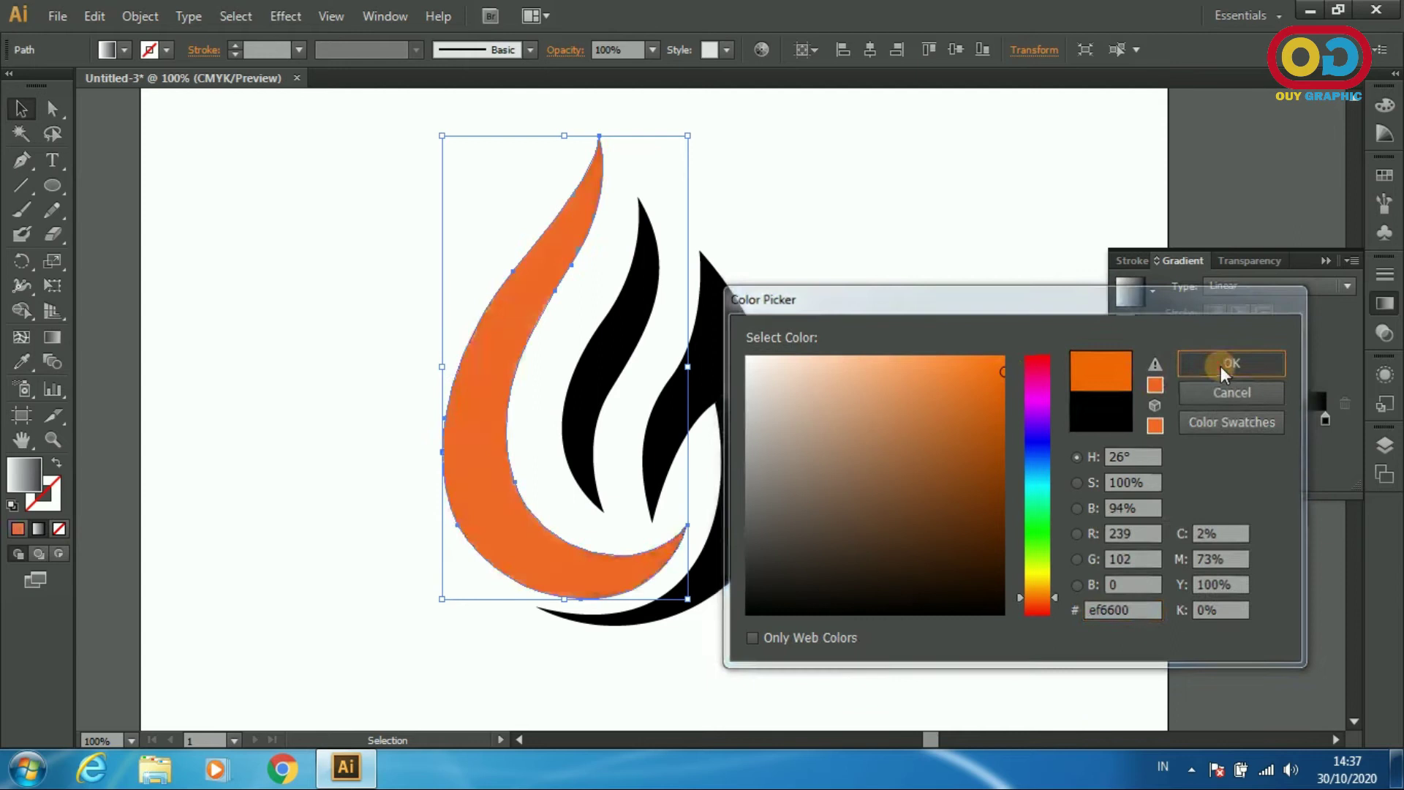
- Set the ending colour stop of the left flame's gradient to red f70808
left_click(1325, 418)
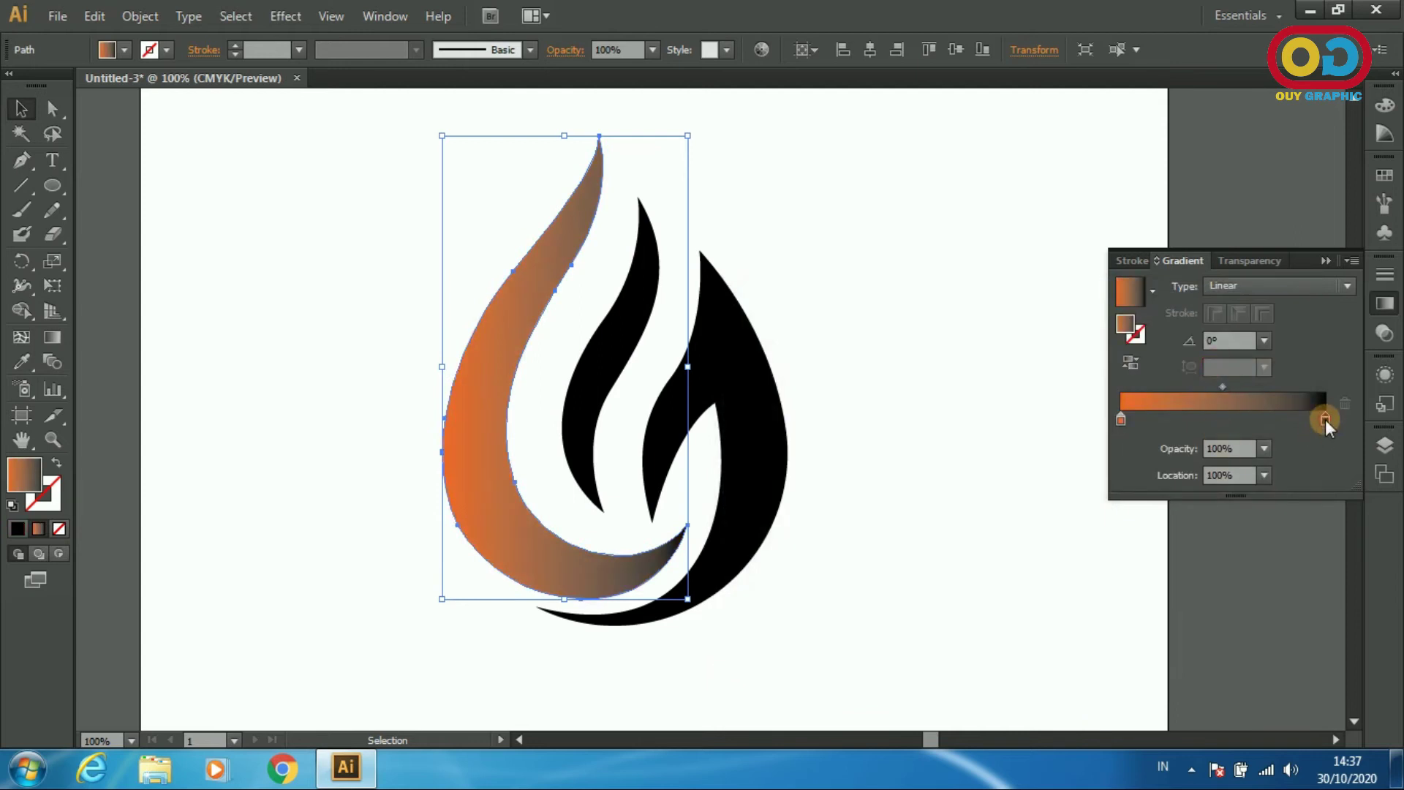
double_click(1127, 333)
mouse_move(1037, 597)
left_mouse_down()
mouse_move(1036, 585)
mouse_move(1037, 617)
left_mouse_up()
left_click_drag(984, 442, 998, 360)
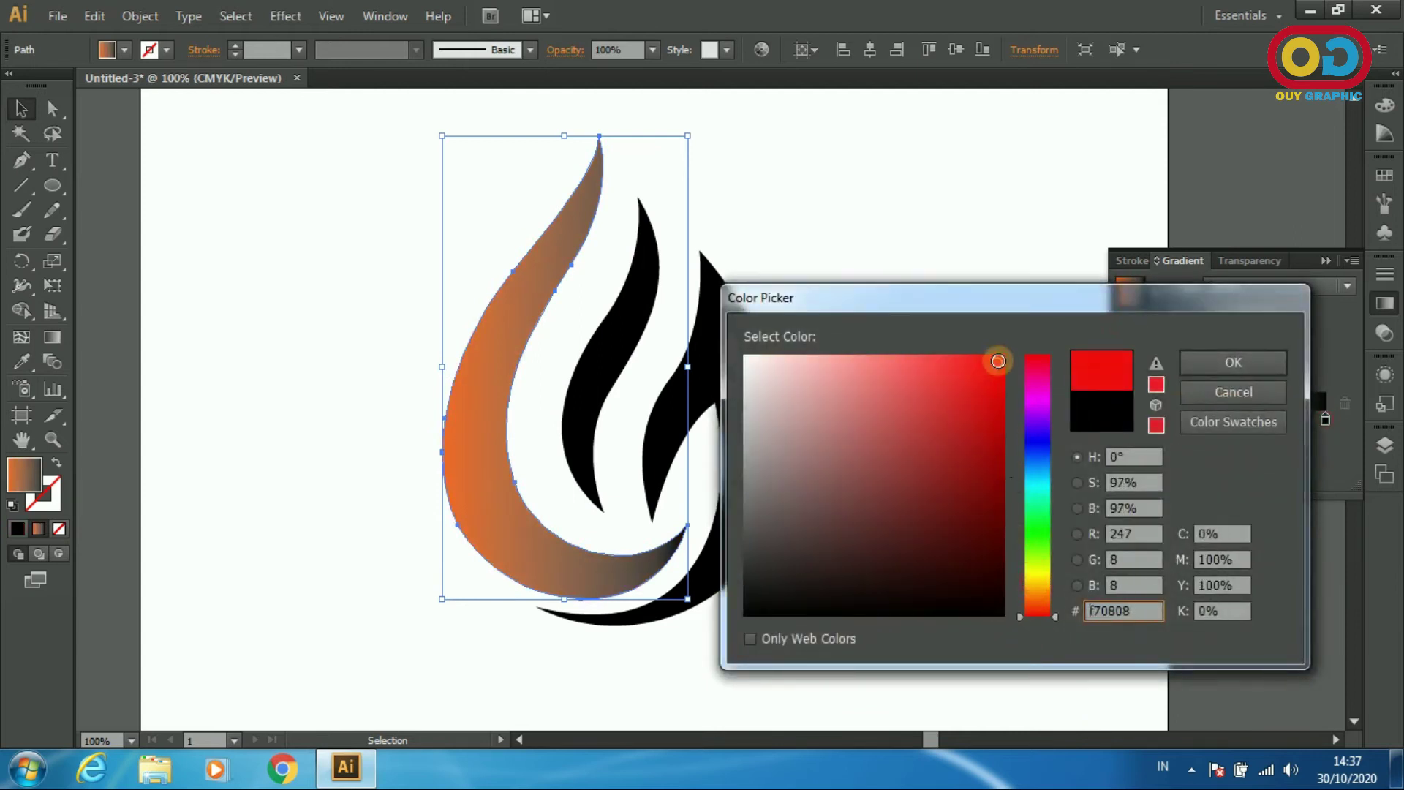
left_click(1199, 366)
- Change the starting colour stop of the left flame's gradient to yellow f2c60f and collapse the gradient settings
left_click(1120, 419)
double_click(1125, 329)
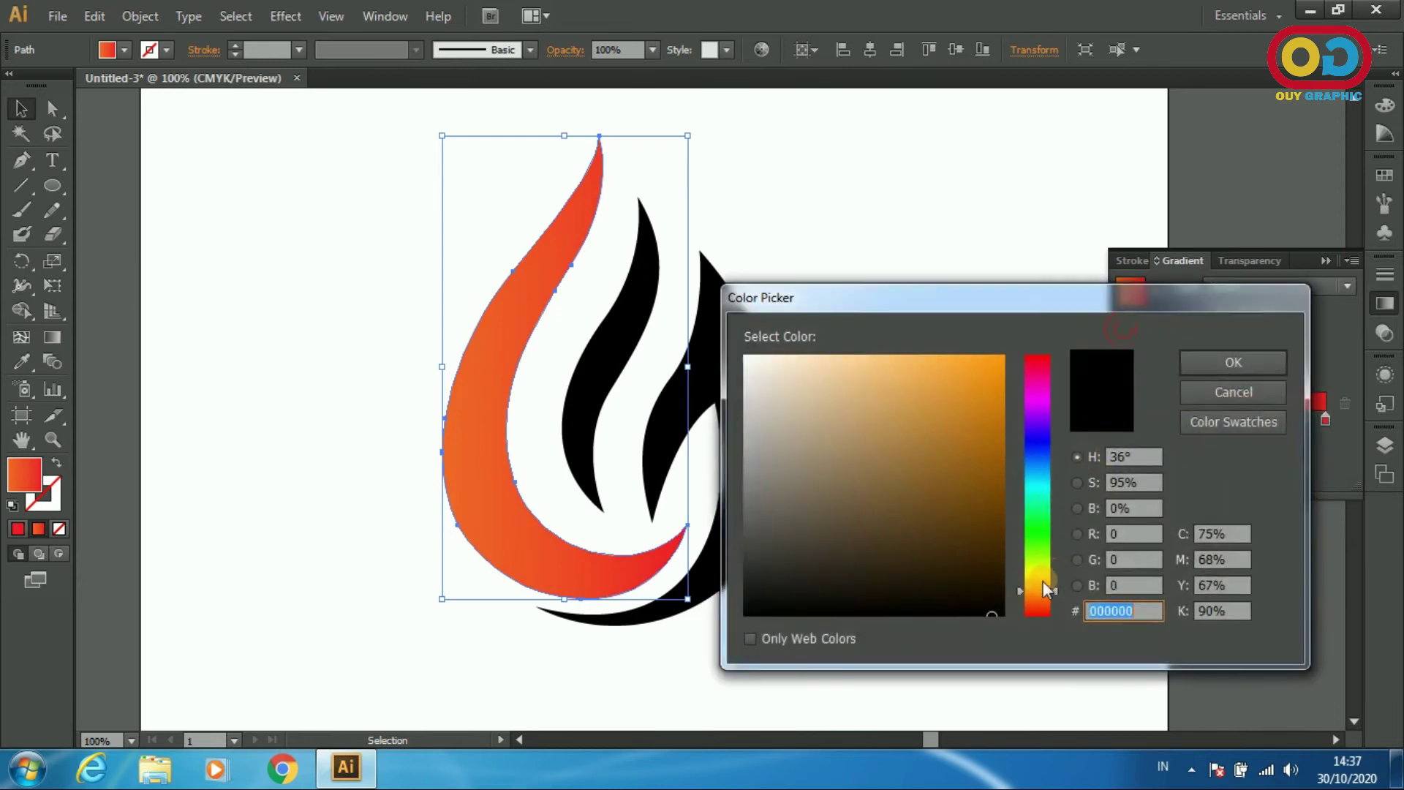
left_click_drag(1031, 589, 1031, 580)
left_click(988, 366)
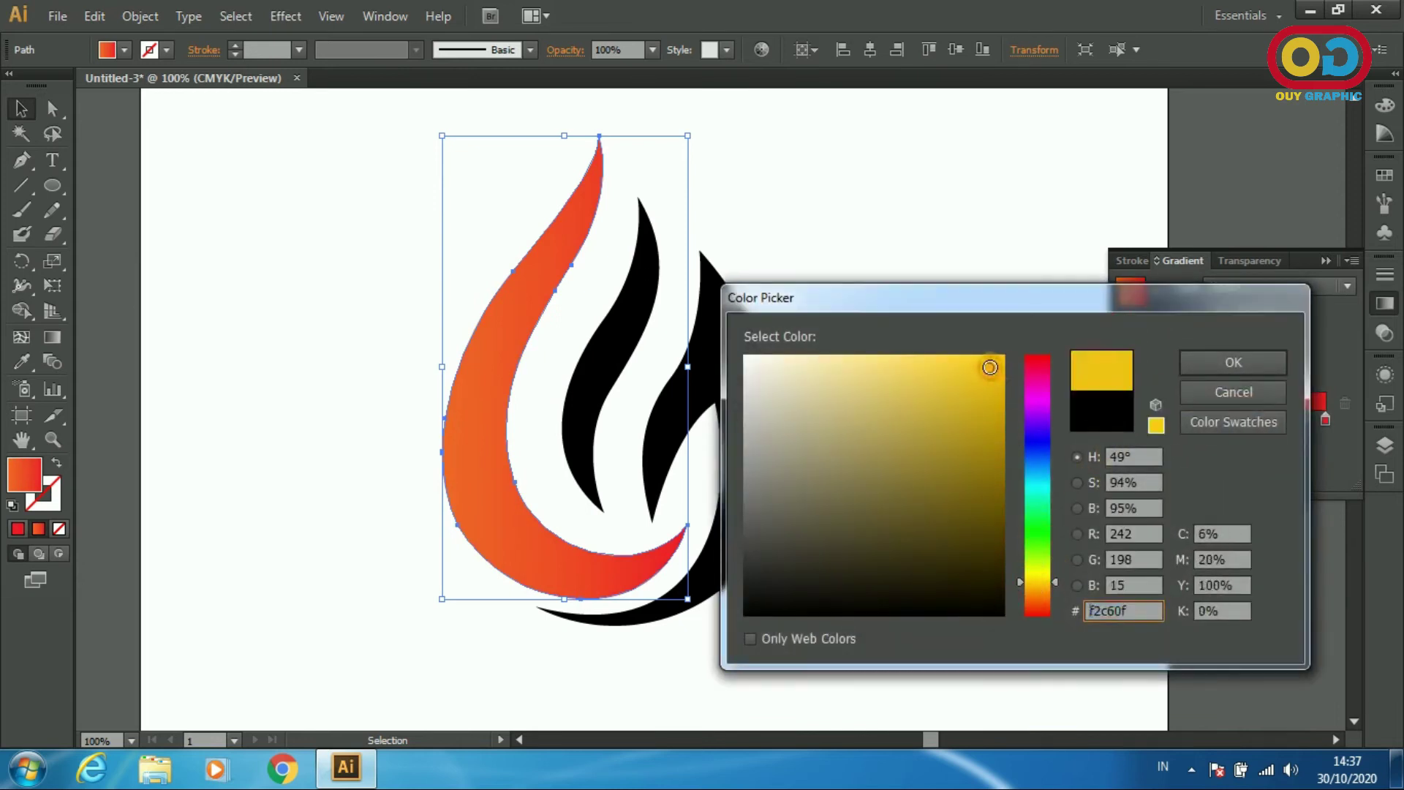
left_click(1233, 362)
left_click(1325, 261)
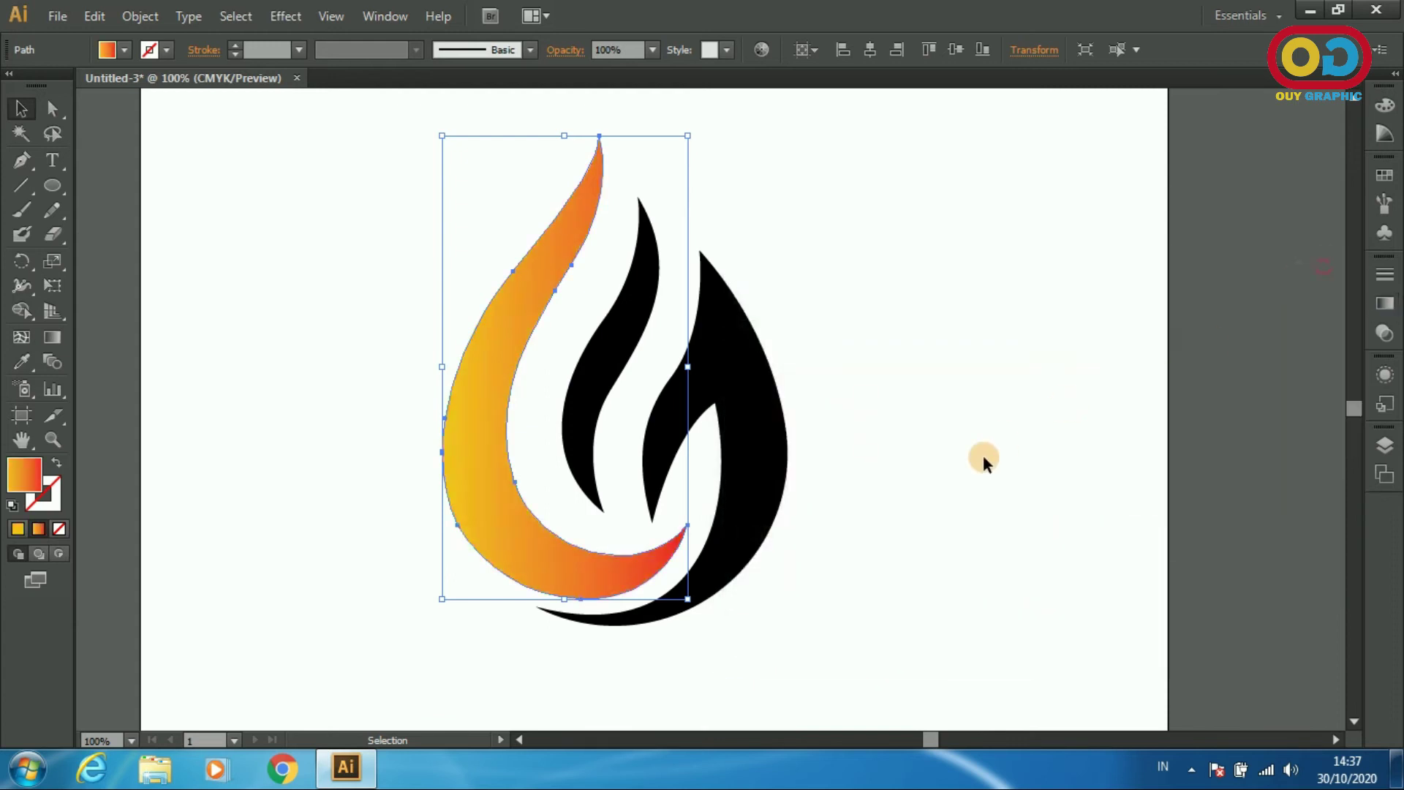
- Redirect the left flame's gradient diagonally, yellow at the upper tip to red past the lower right end, and deselect
left_click(52, 337)
left_click_drag(461, 226, 490, 582)
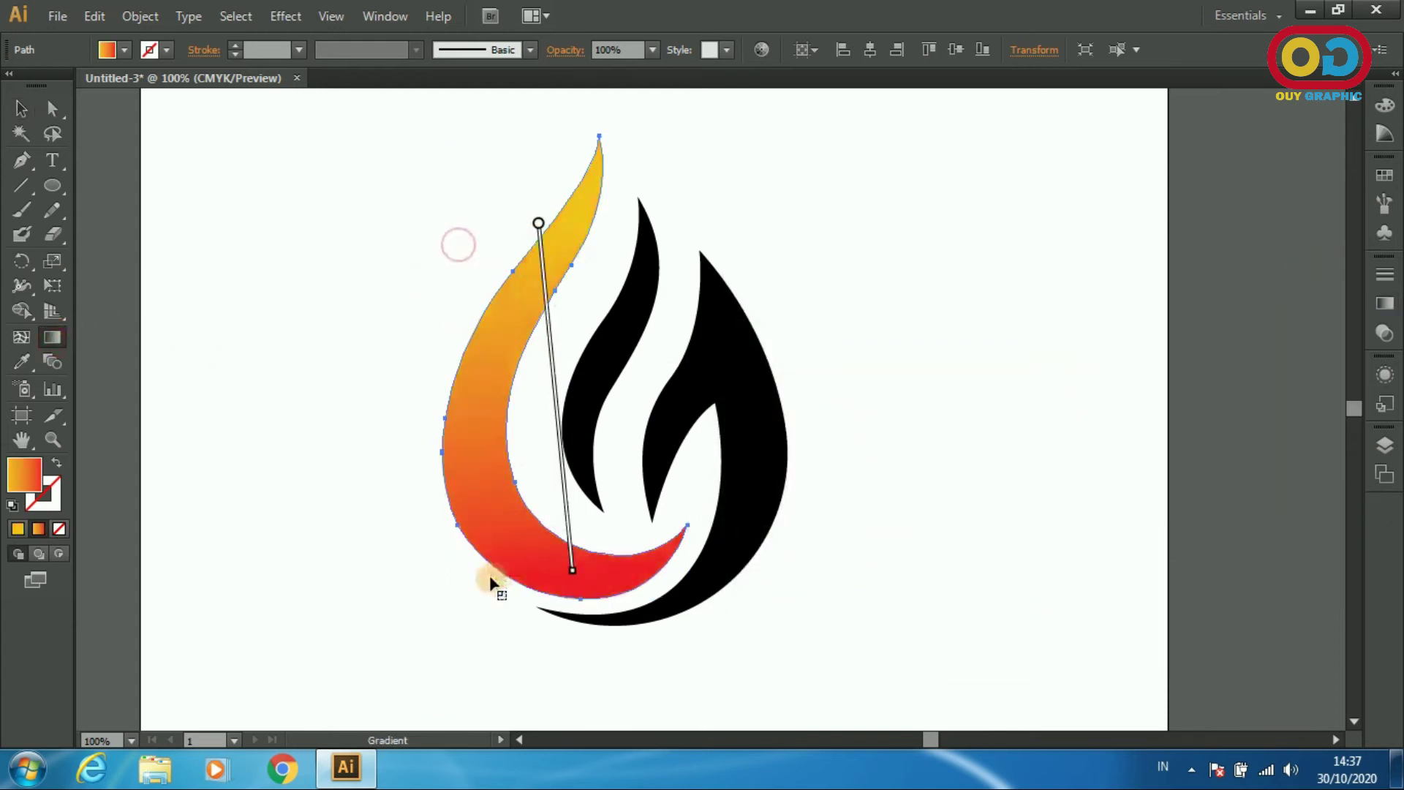
mouse_move(465, 188)
left_mouse_down()
mouse_move(559, 564)
mouse_move(627, 664)
mouse_move(665, 642)
left_mouse_up()
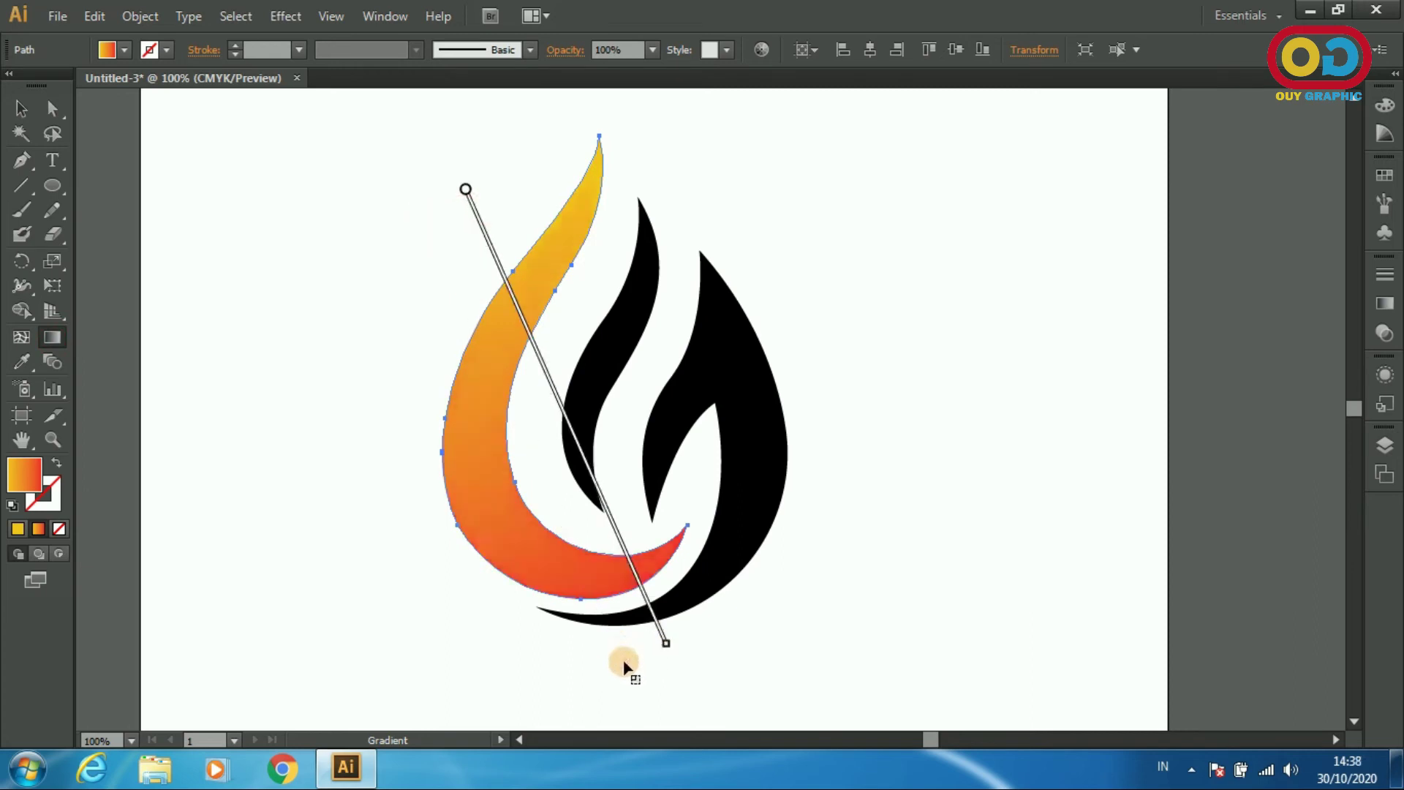
left_click_drag(559, 401, 572, 440)
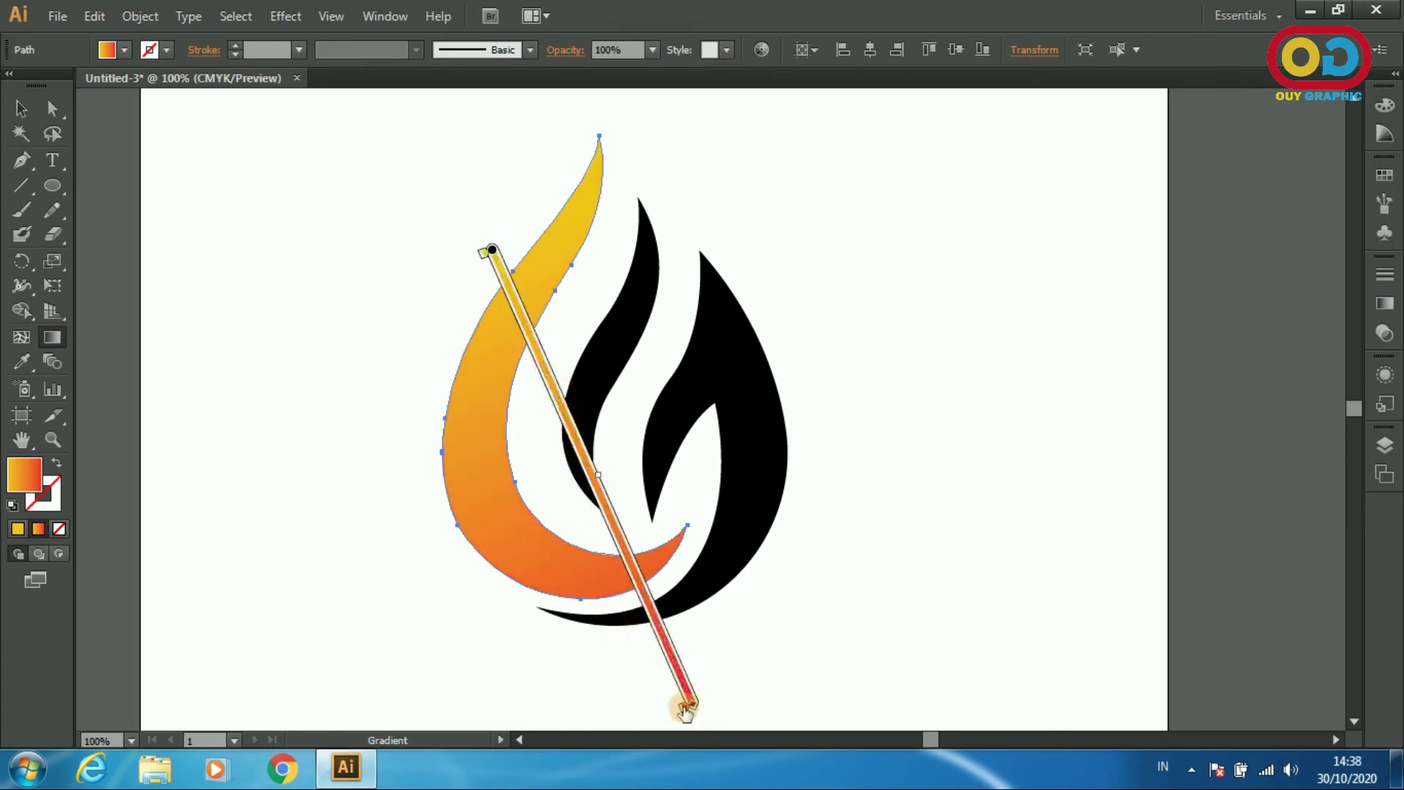
left_click(21, 108)
left_click(218, 258)
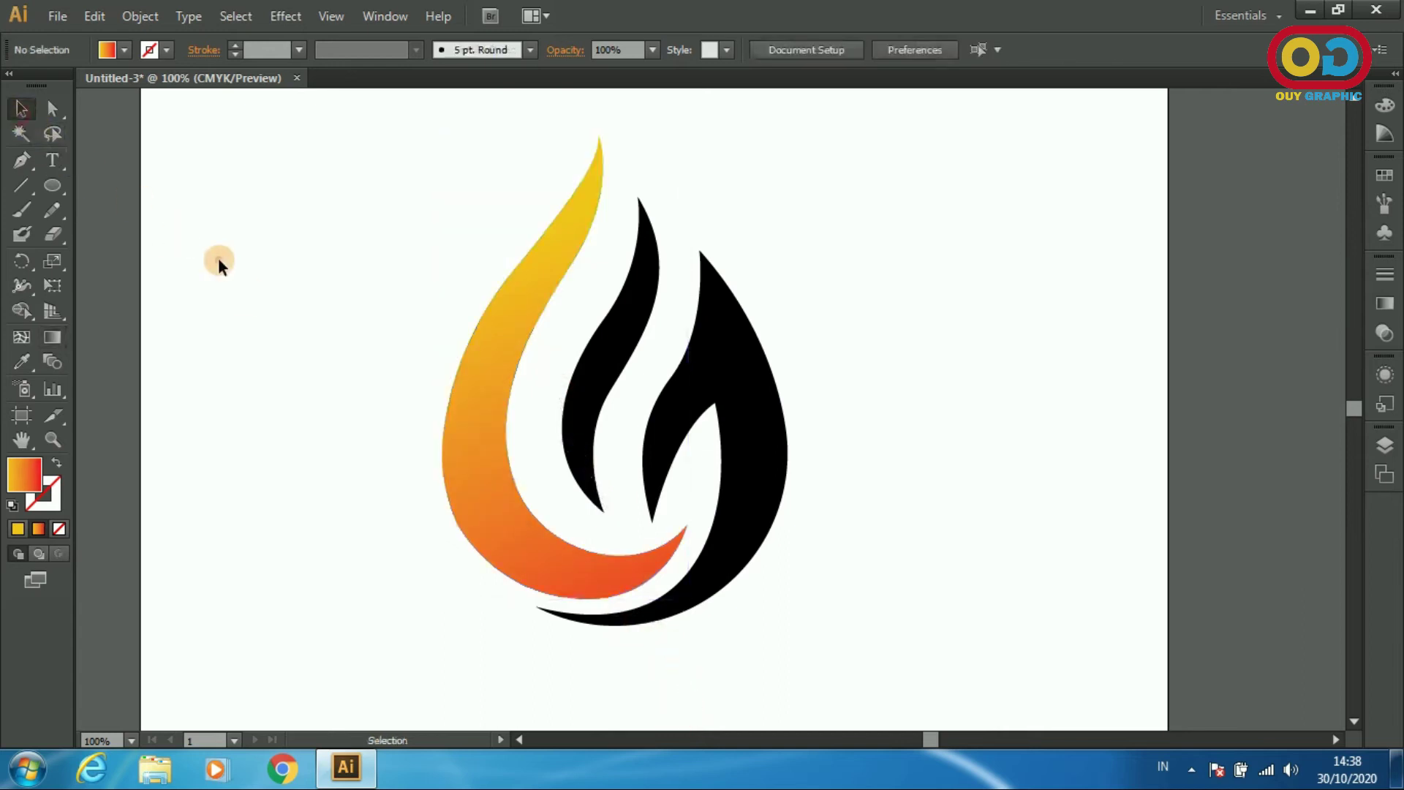
- Copy the left flame's gradient to the right flame with the Eyedropper, run it diagonally from upper left to lower right, and deselect
left_click(742, 434)
left_click(22, 361)
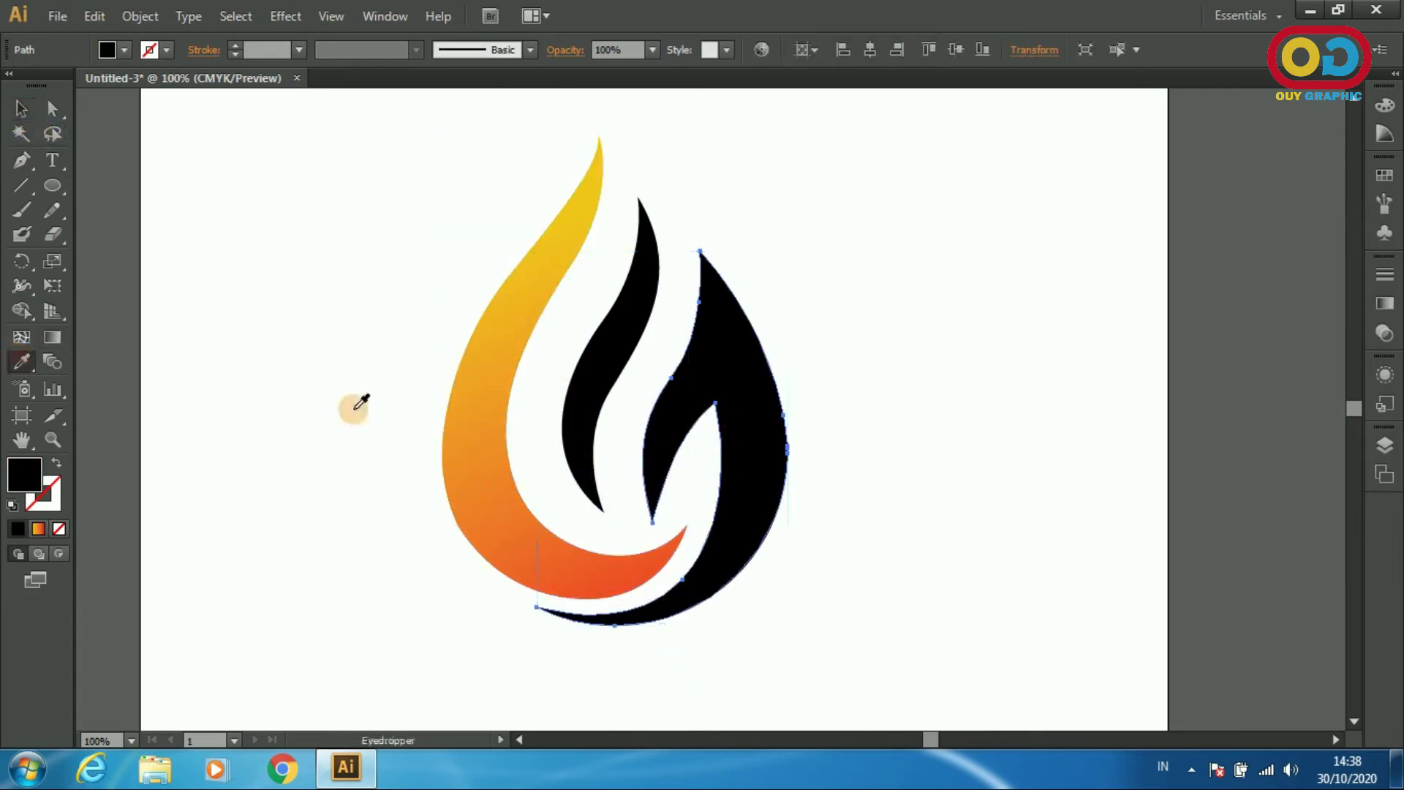
left_click(501, 392)
left_click(52, 337)
left_click_drag(679, 311, 752, 637)
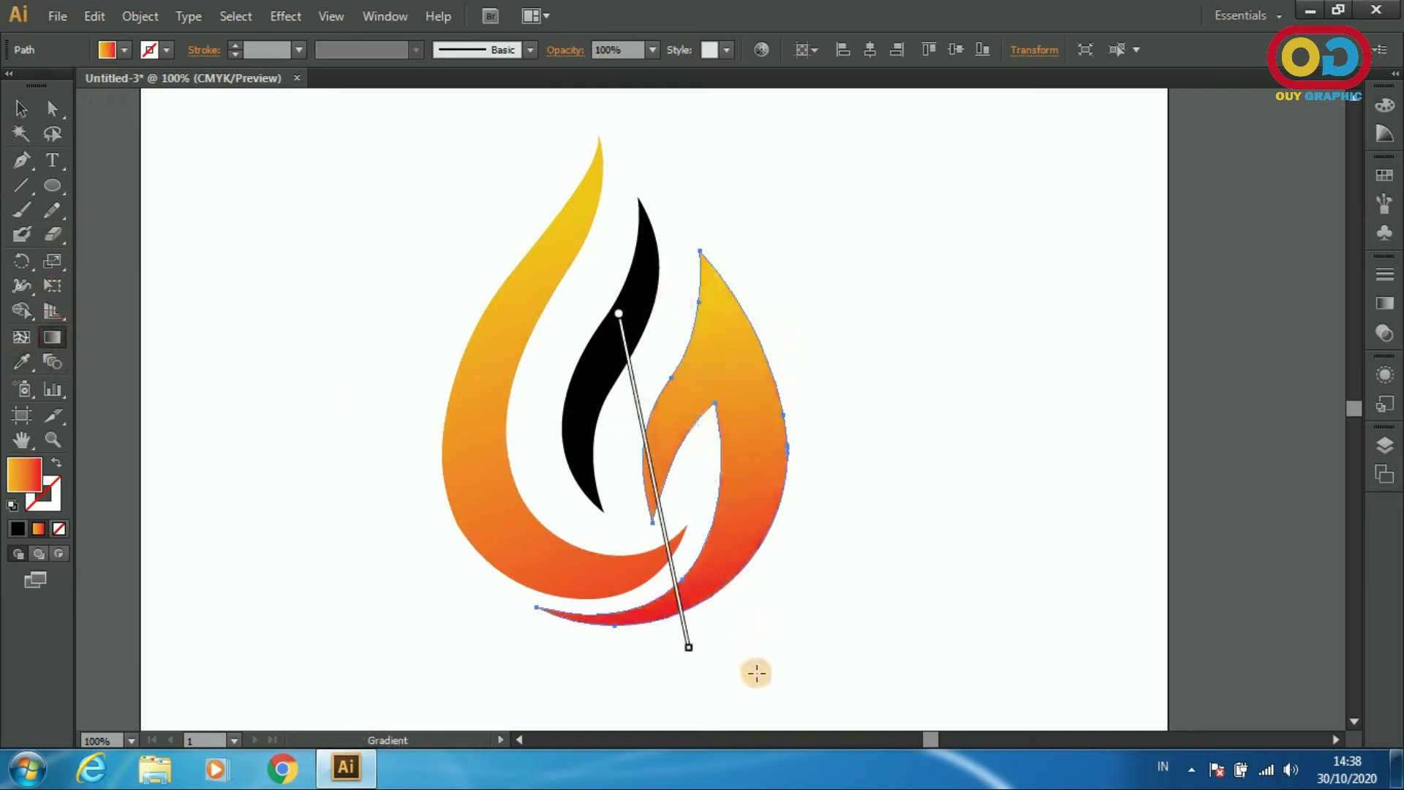
left_click_drag(569, 325, 760, 635)
key("v")
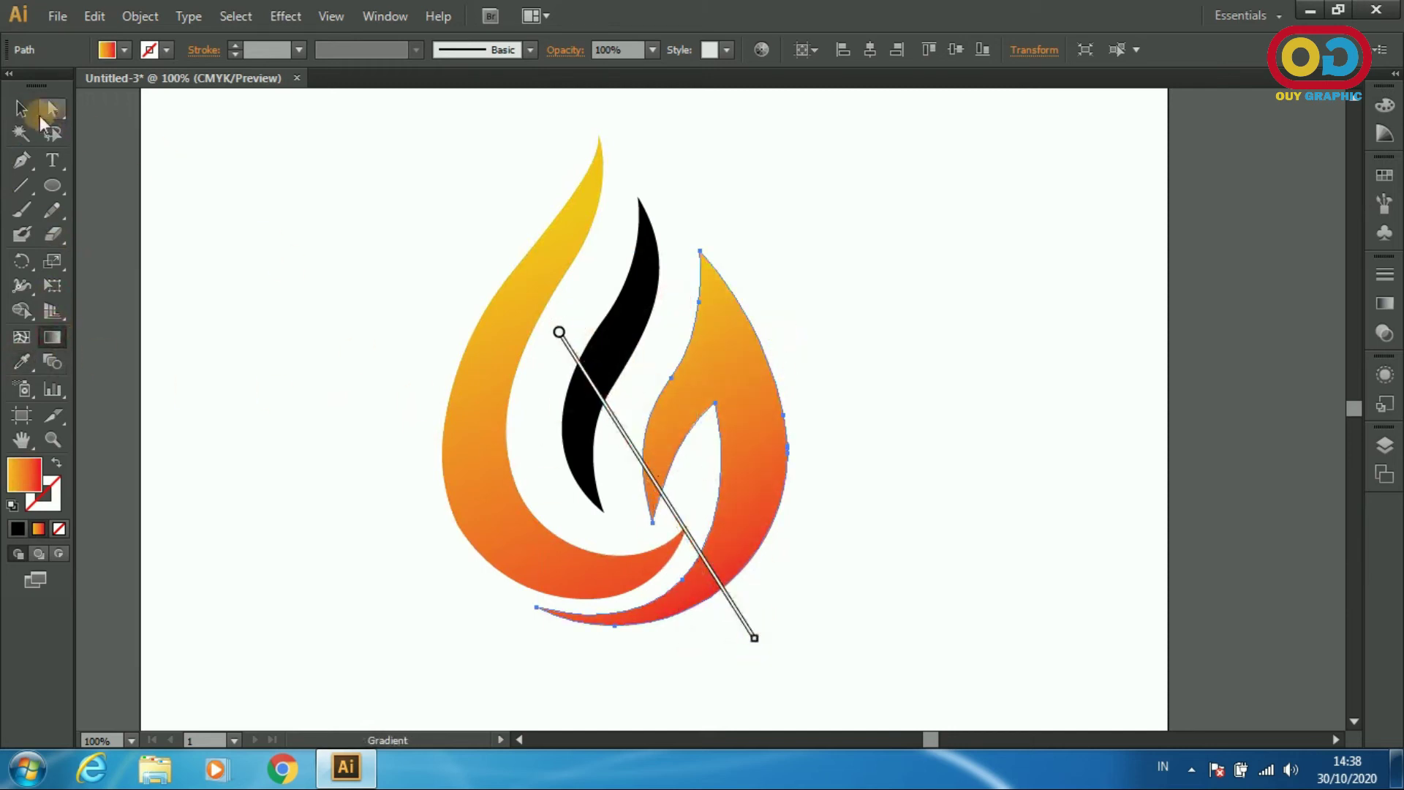
left_click(336, 285)
- Copy the left flame's gradient to the middle flame with the Eyedropper, run it diagonally down to red at the base, and deselect
left_click(651, 323)
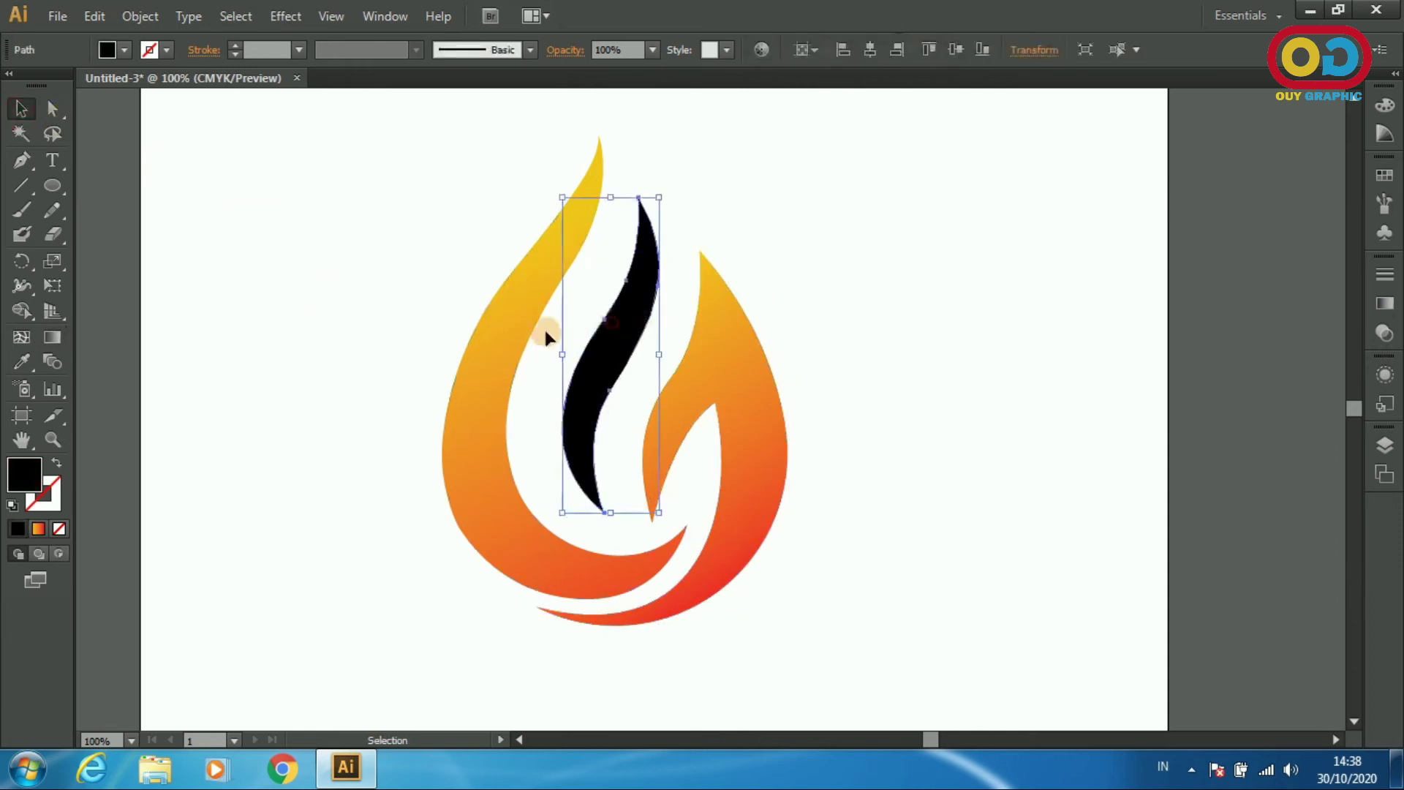
left_click(22, 361)
left_click(495, 357)
left_click(51, 337)
left_click_drag(558, 234, 648, 454)
left_click_drag(527, 260, 676, 539)
left_click(21, 108)
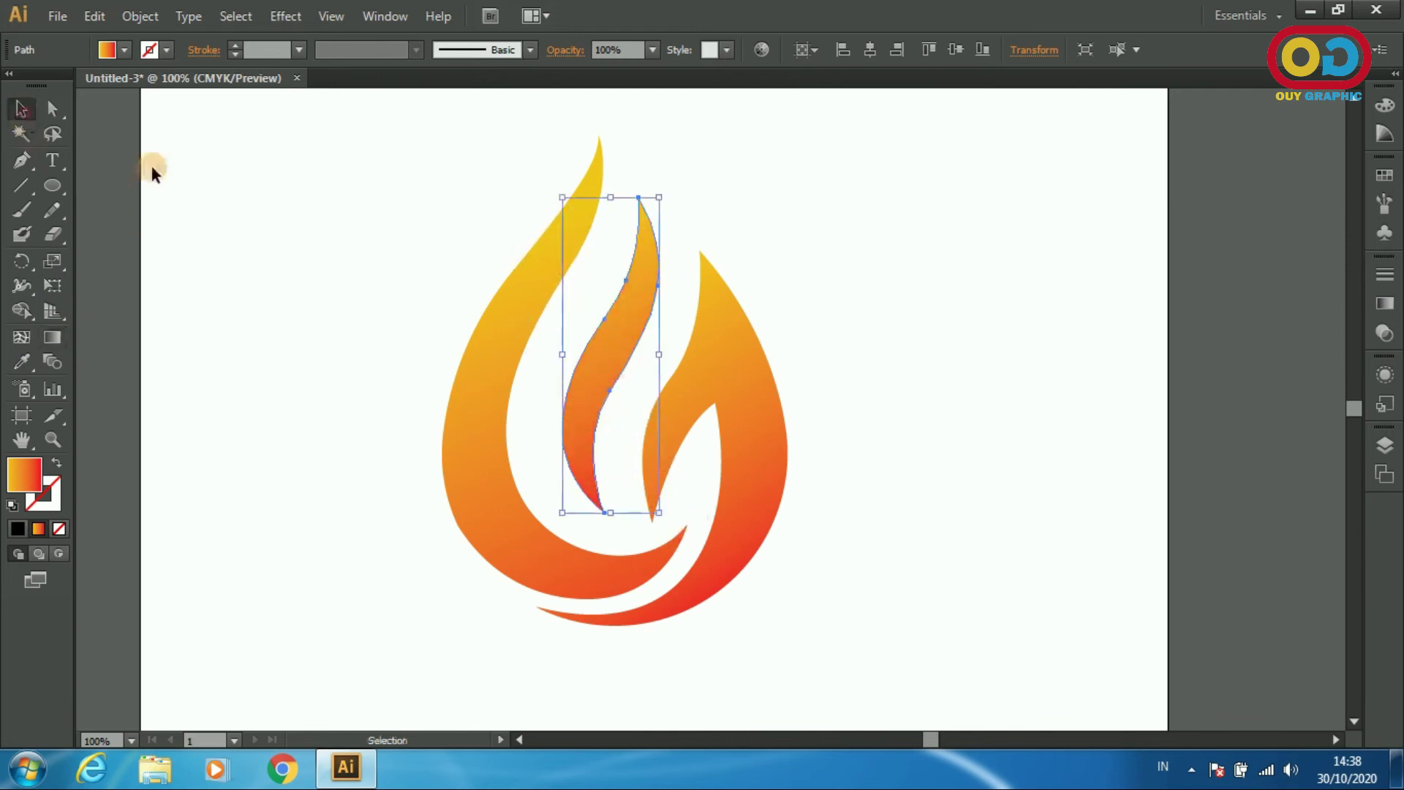
left_click(388, 302)
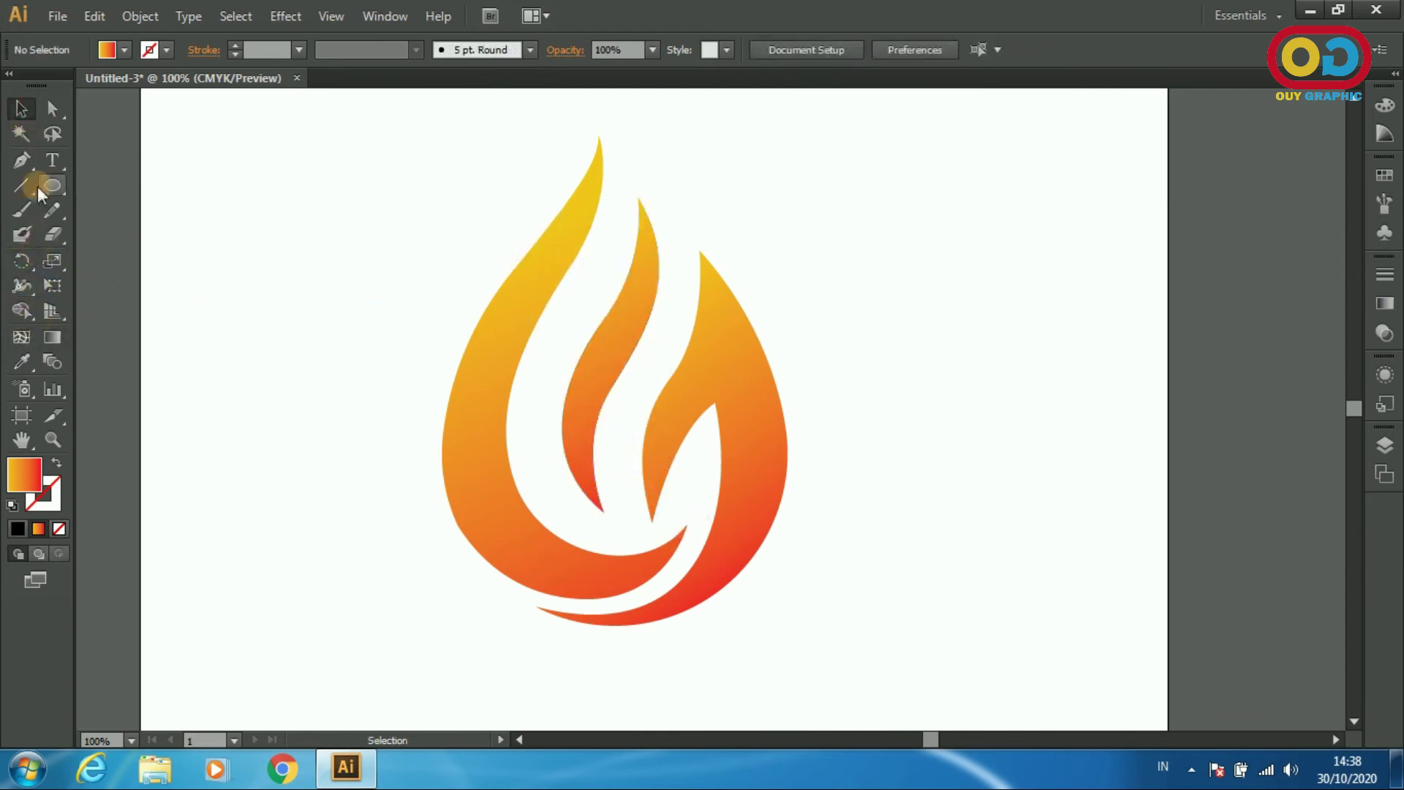
- Draw a closed Pen shape curving from the right flame's tip through its body to its inner prong's lower point, looping outside its left edge
scroll(728, 324, "up", 1)
scroll(809, 351, "down", 1)
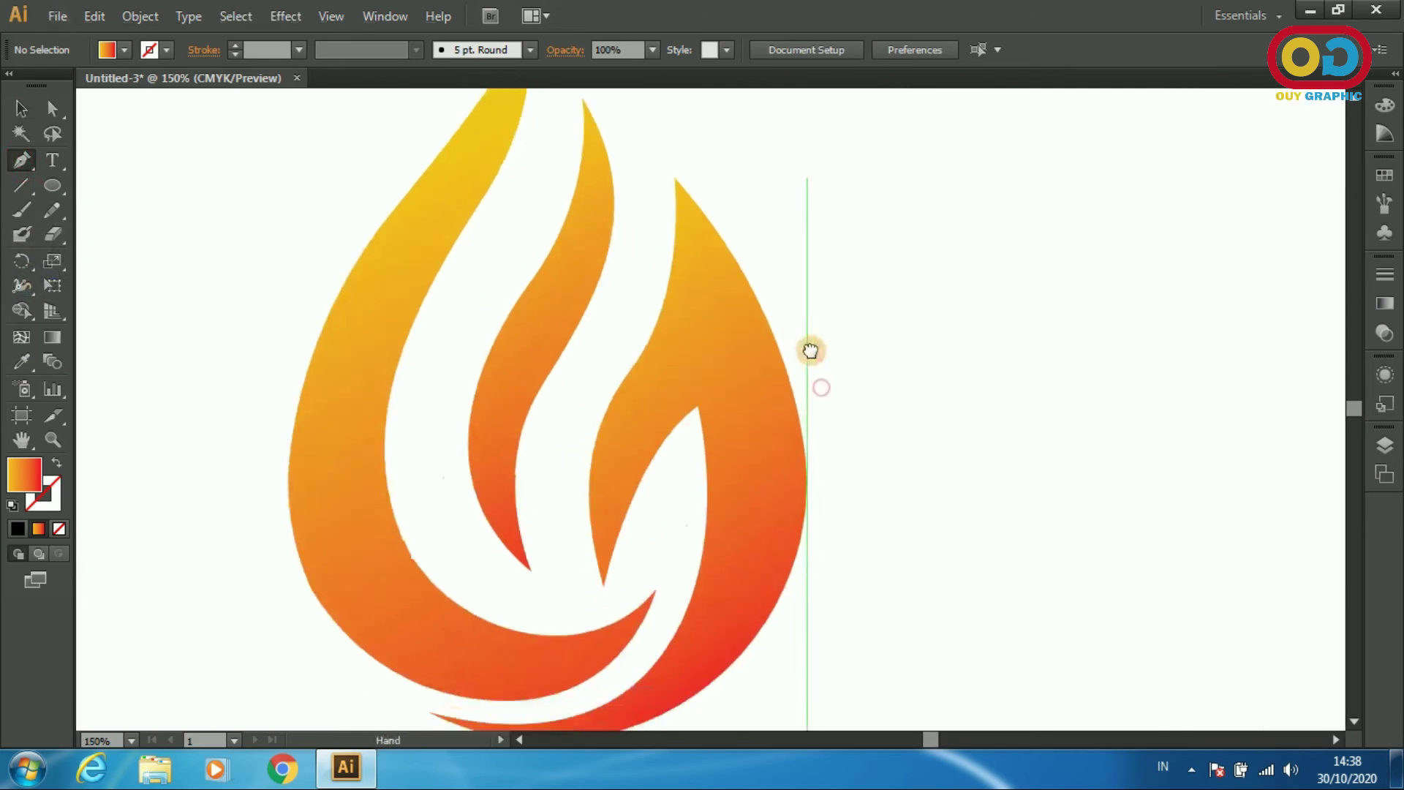
left_click(672, 178)
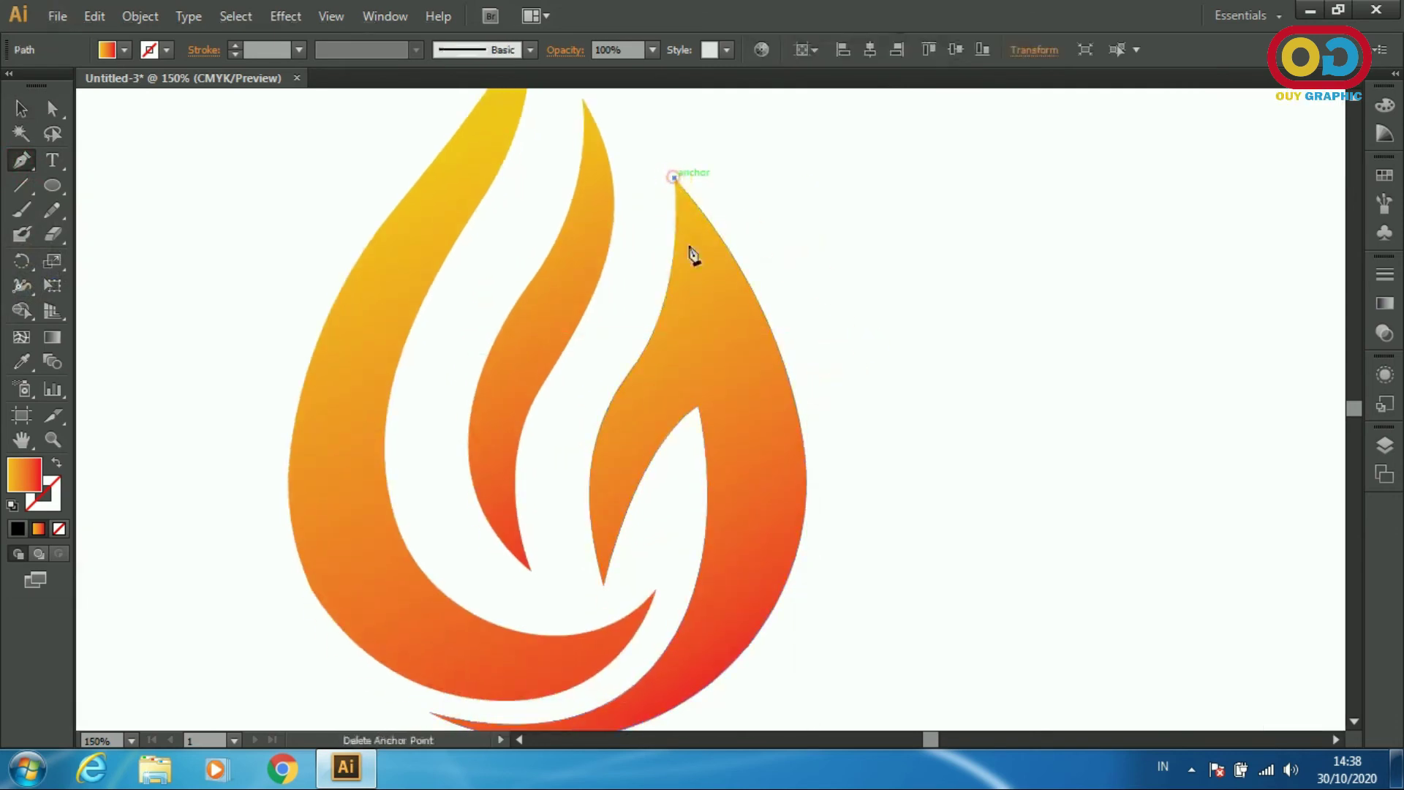
left_click_drag(629, 456, 591, 495)
key("ctrl+z")
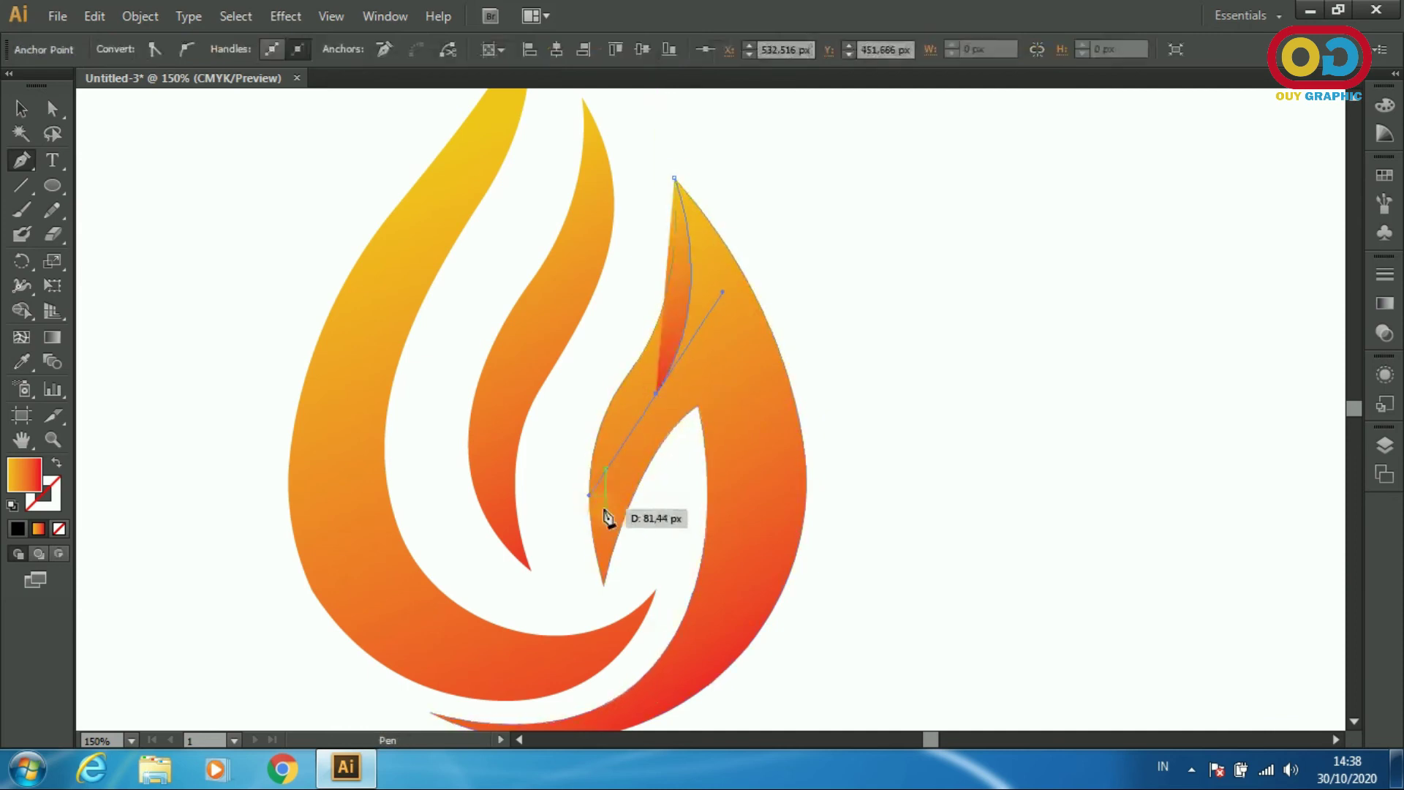
left_click(602, 584)
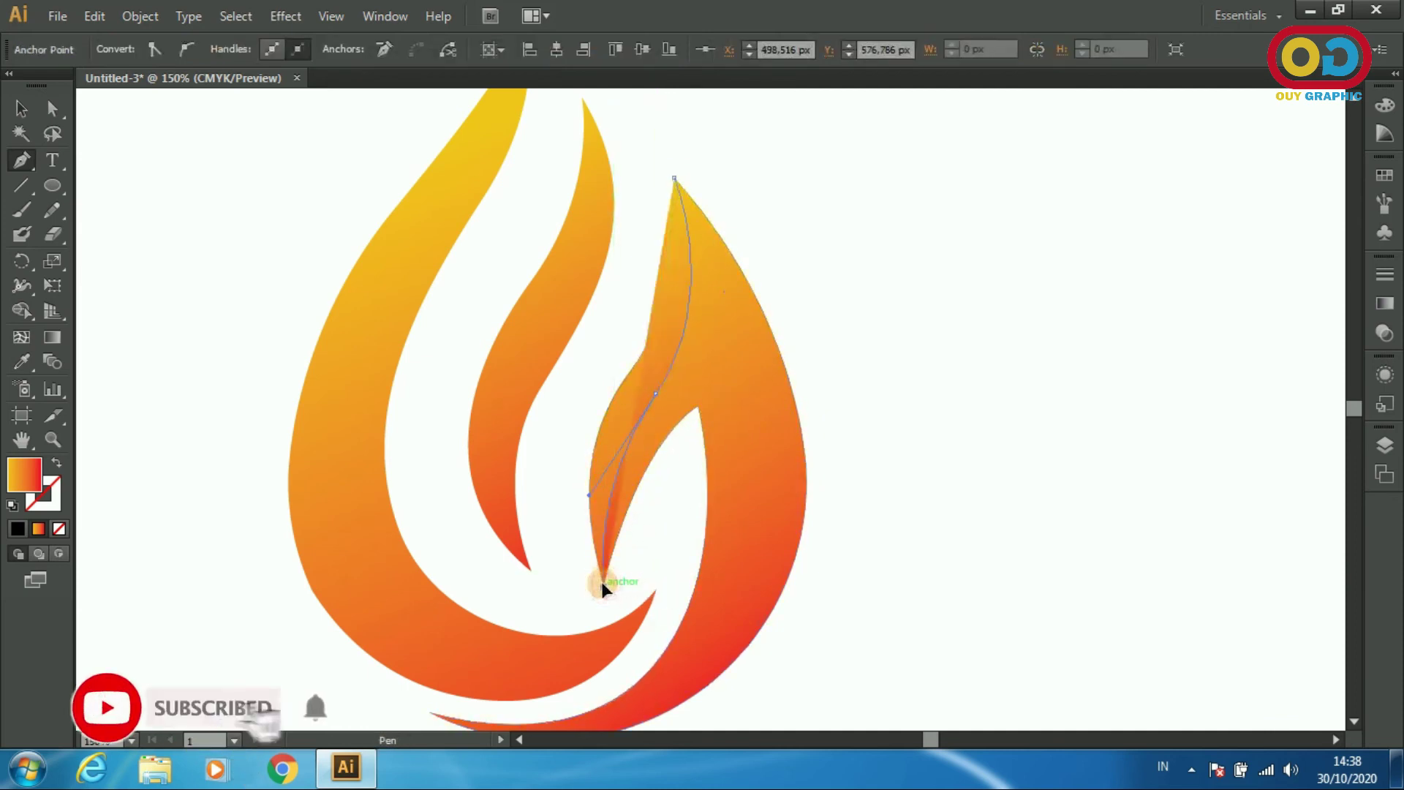
left_click(580, 579)
left_click(559, 415)
left_click(614, 298)
left_click(642, 178)
left_click(673, 177)
- Select the Pen shape and the right flame, remove the region outside the flame with Shape Builder, and deselect
left_click(21, 108)
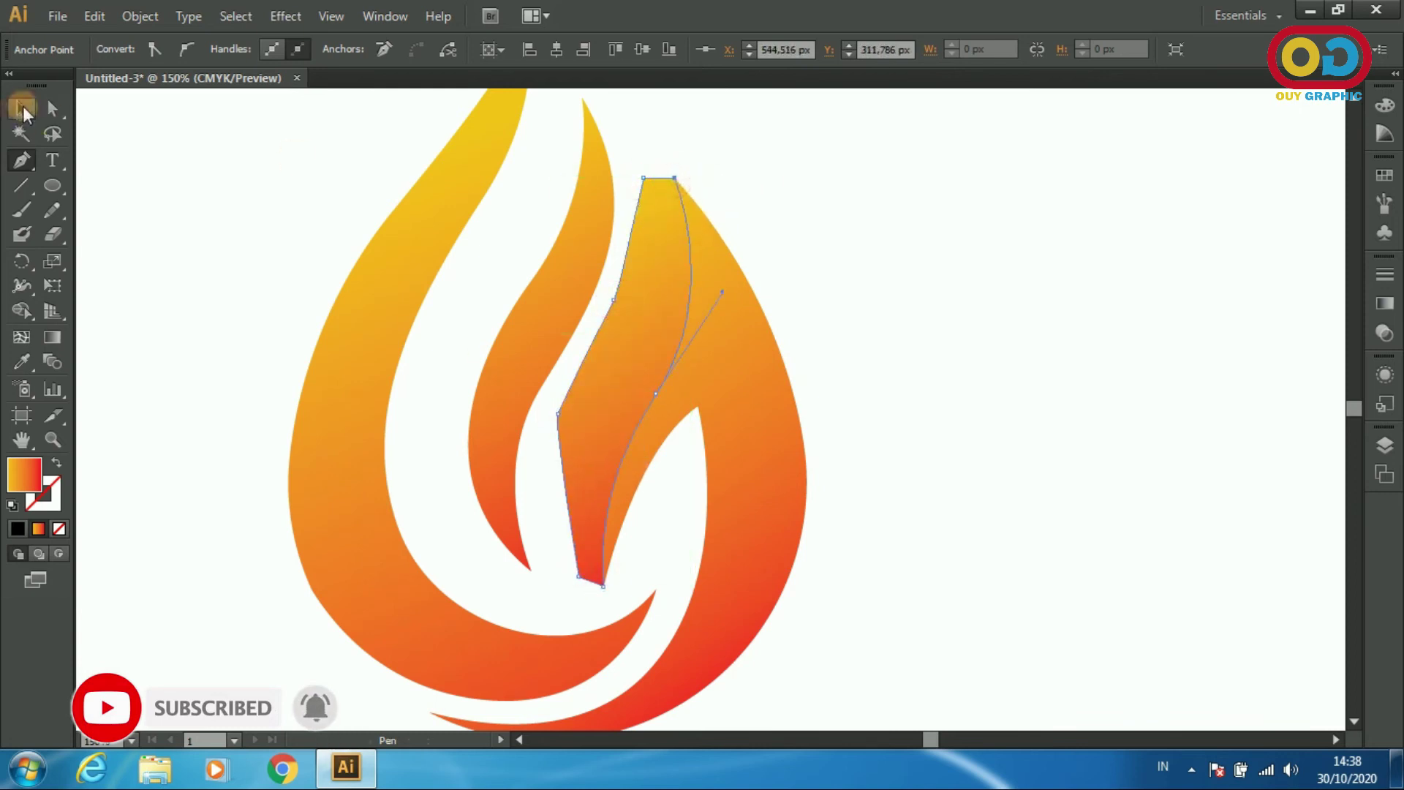
left_click(765, 407, "shift")
left_click(21, 310)
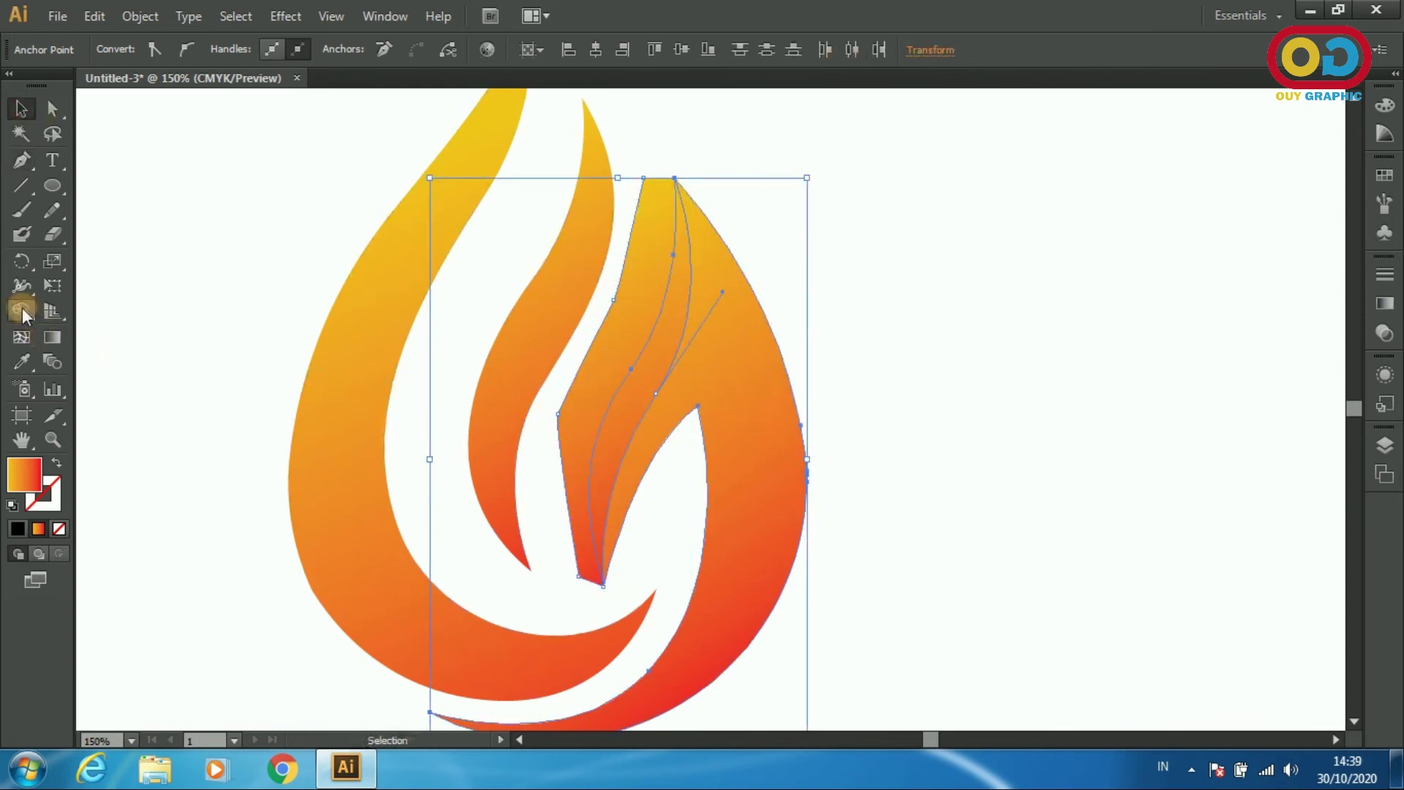
left_click(606, 341, "alt")
key("v")
left_click(925, 332)
- Try several diagonal gradient directions on the right flame's inner sliver, yellow at the lower left to red at the upper right
left_click(667, 366)
key("g")
left_click_drag(729, 276, 731, 278)
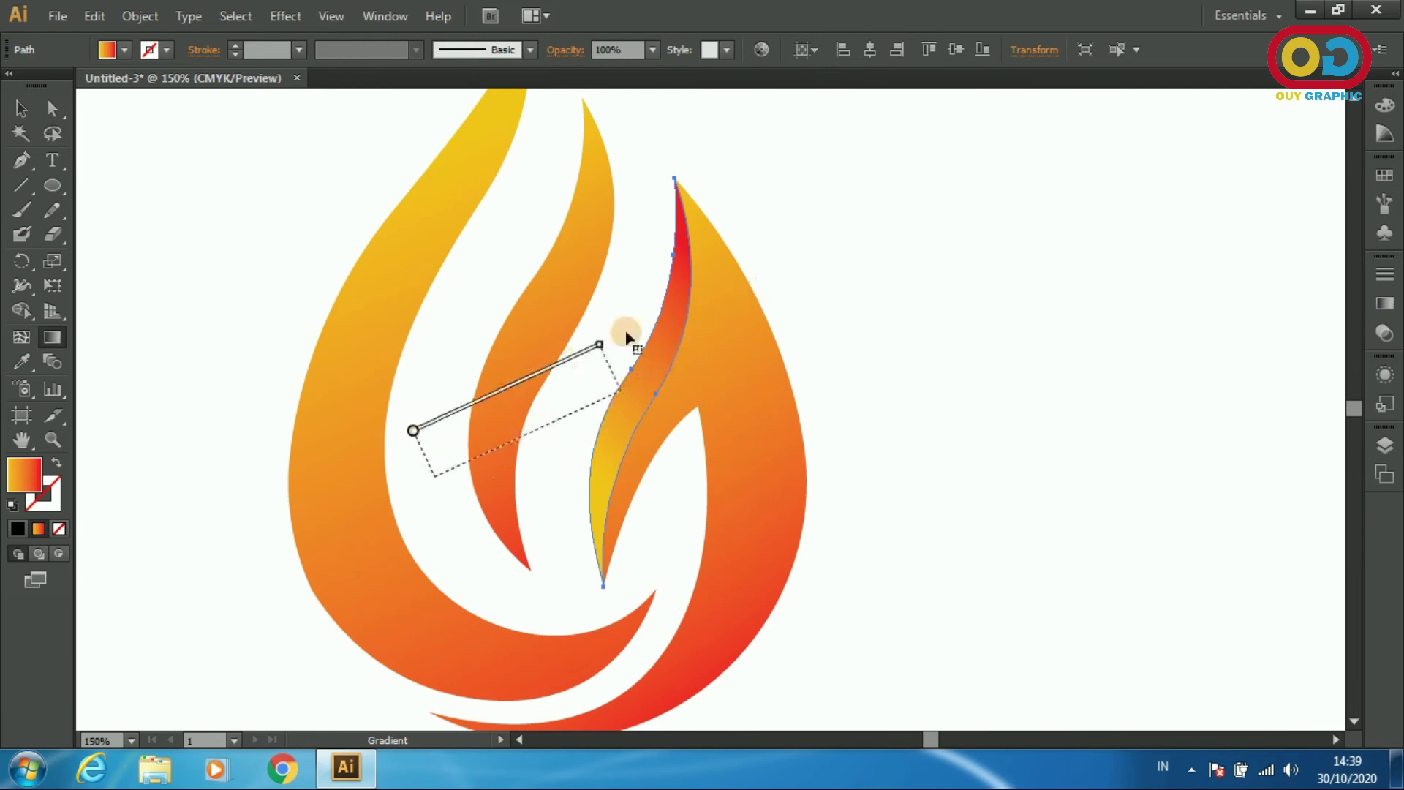
left_click_drag(446, 490, 842, 268)
mouse_move(637, 390)
left_mouse_down()
mouse_move(677, 345)
mouse_move(683, 364)
left_mouse_up()
left_click_drag(557, 487, 831, 188)
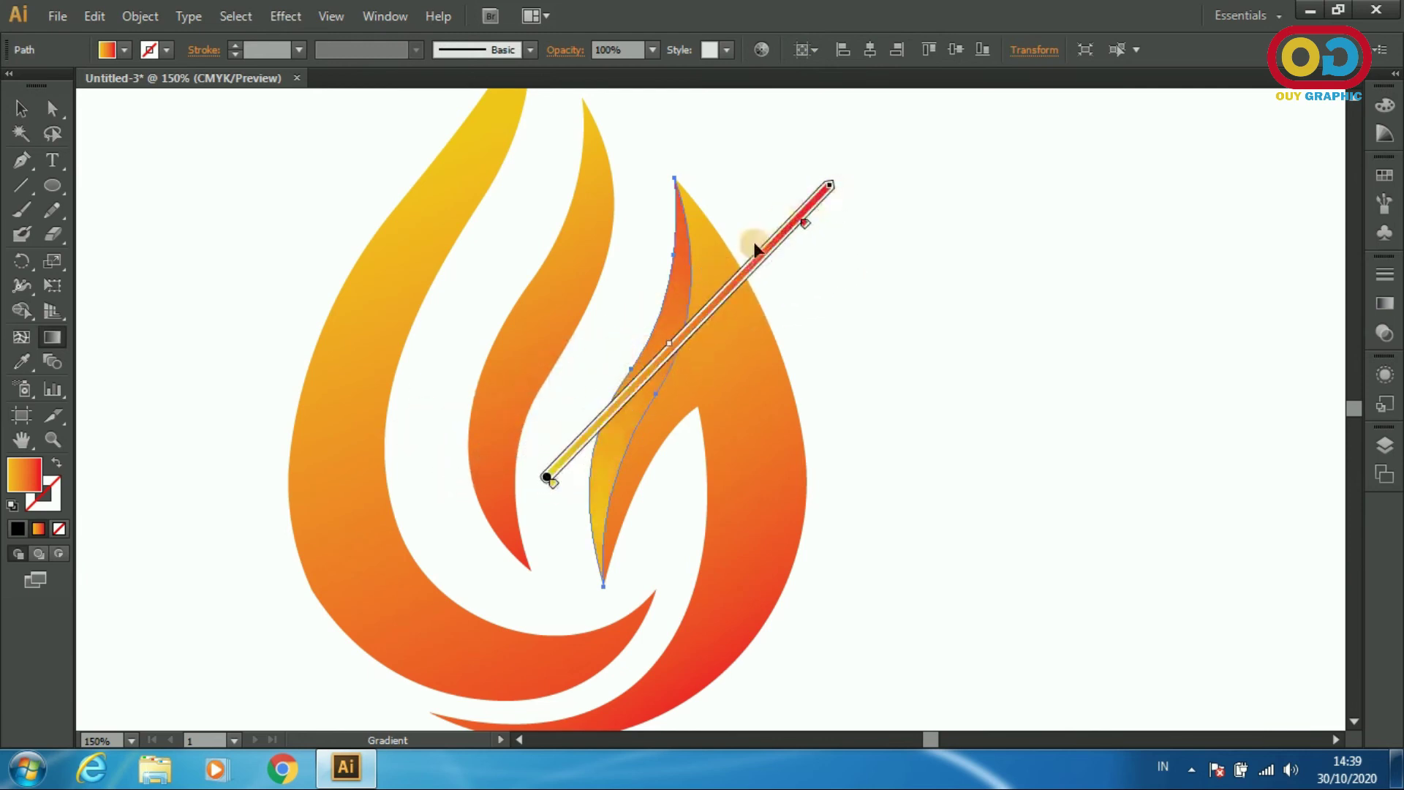
left_click_drag(470, 464, 808, 196)
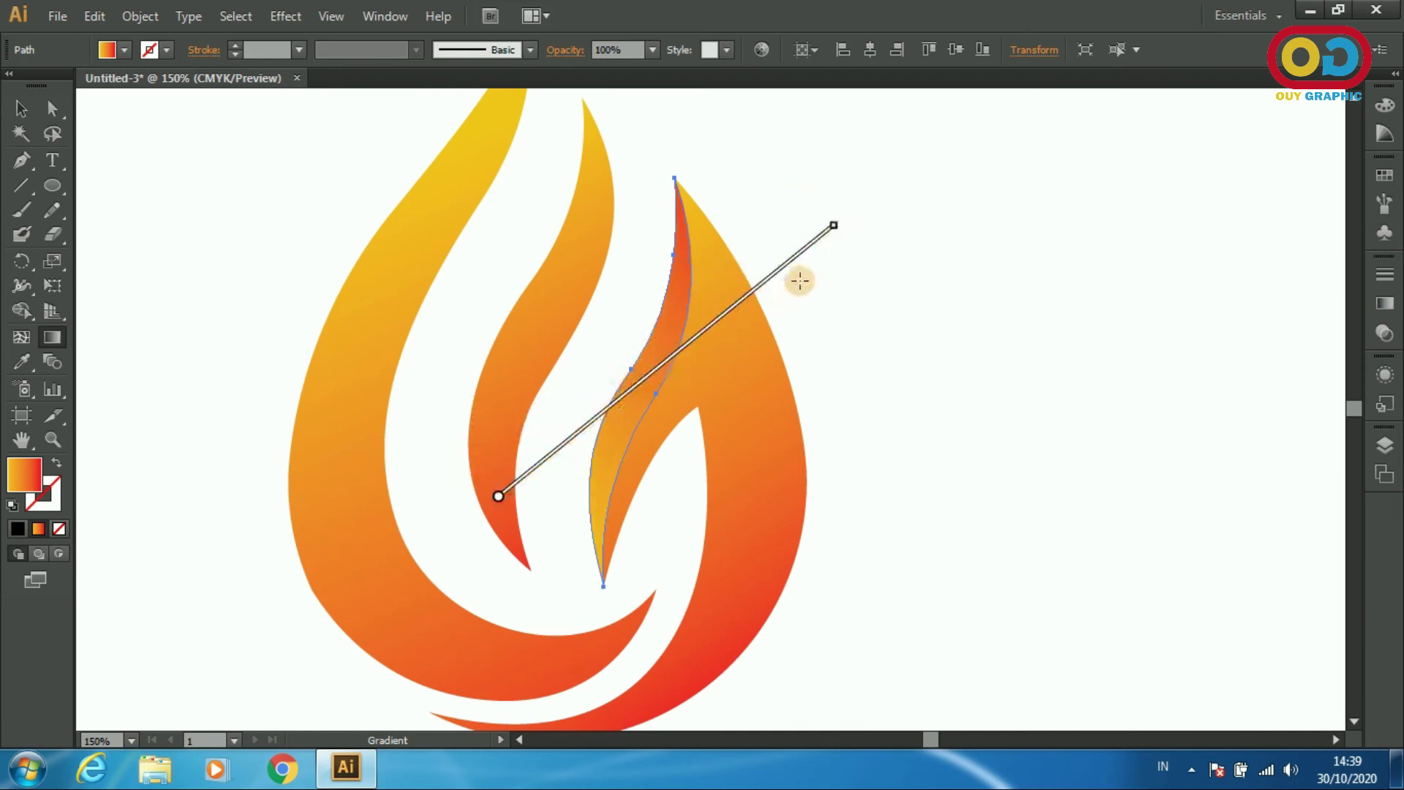
left_click(26, 111)
left_click(903, 359)
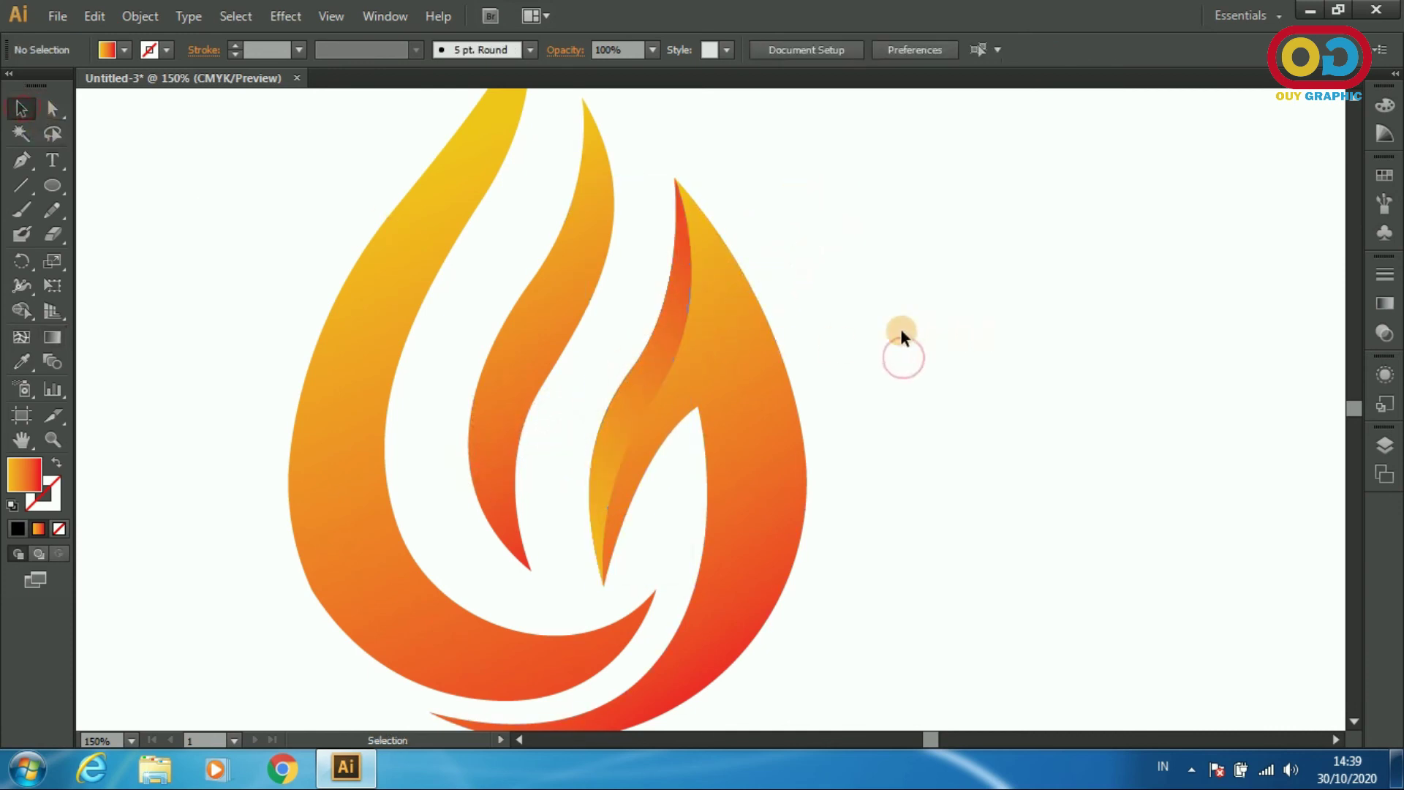
- Redirect the right sliver's gradient at a shallower angle, yellow just left of it to red well beyond the flame's right edge, and deselect
left_click(669, 337)
key("g")
left_click_drag(498, 492, 834, 222)
mouse_move(483, 437)
left_mouse_down()
mouse_move(721, 318)
mouse_move(881, 215)
left_mouse_up()
left_click_drag(561, 428, 955, 197)
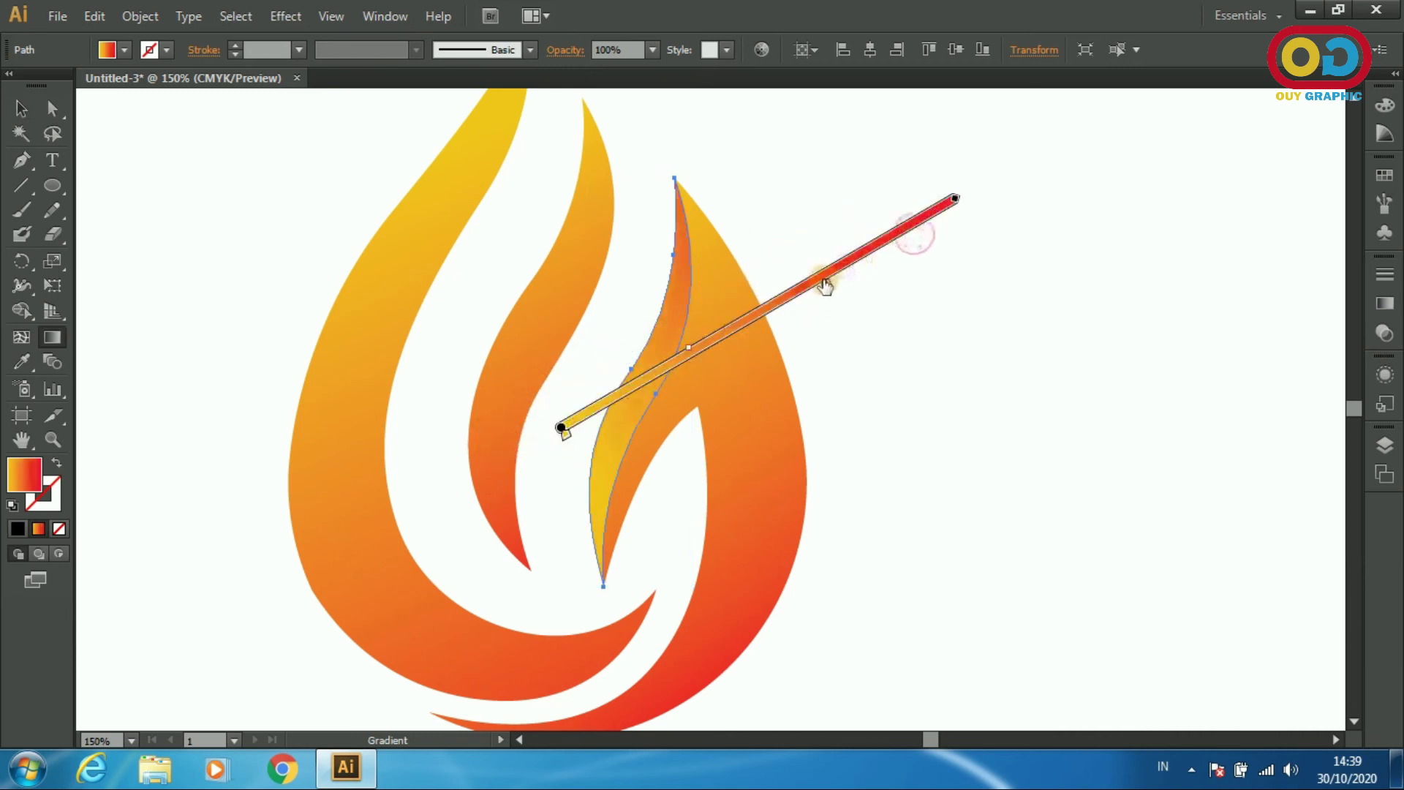
left_click(21, 108)
left_click(213, 217)
- Draw a closed Pen shape curving from the middle flame's tip through its body to its base, looping outside its left edge
left_click(21, 160)
left_click_drag(485, 213, 481, 239)
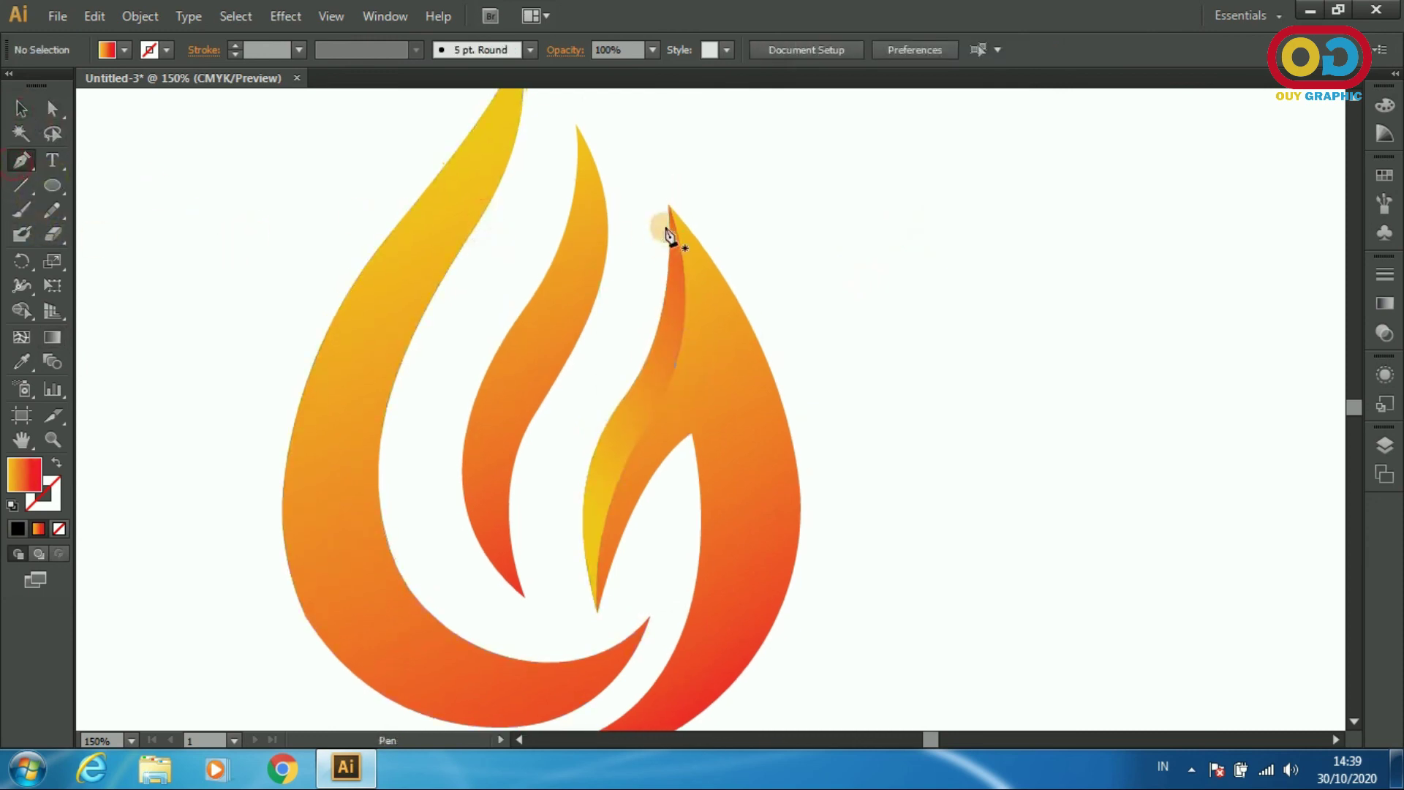
left_click(576, 128)
left_click_drag(563, 298, 516, 395)
left_click_drag(524, 598, 604, 727)
left_click_drag(593, 600, 600, 593)
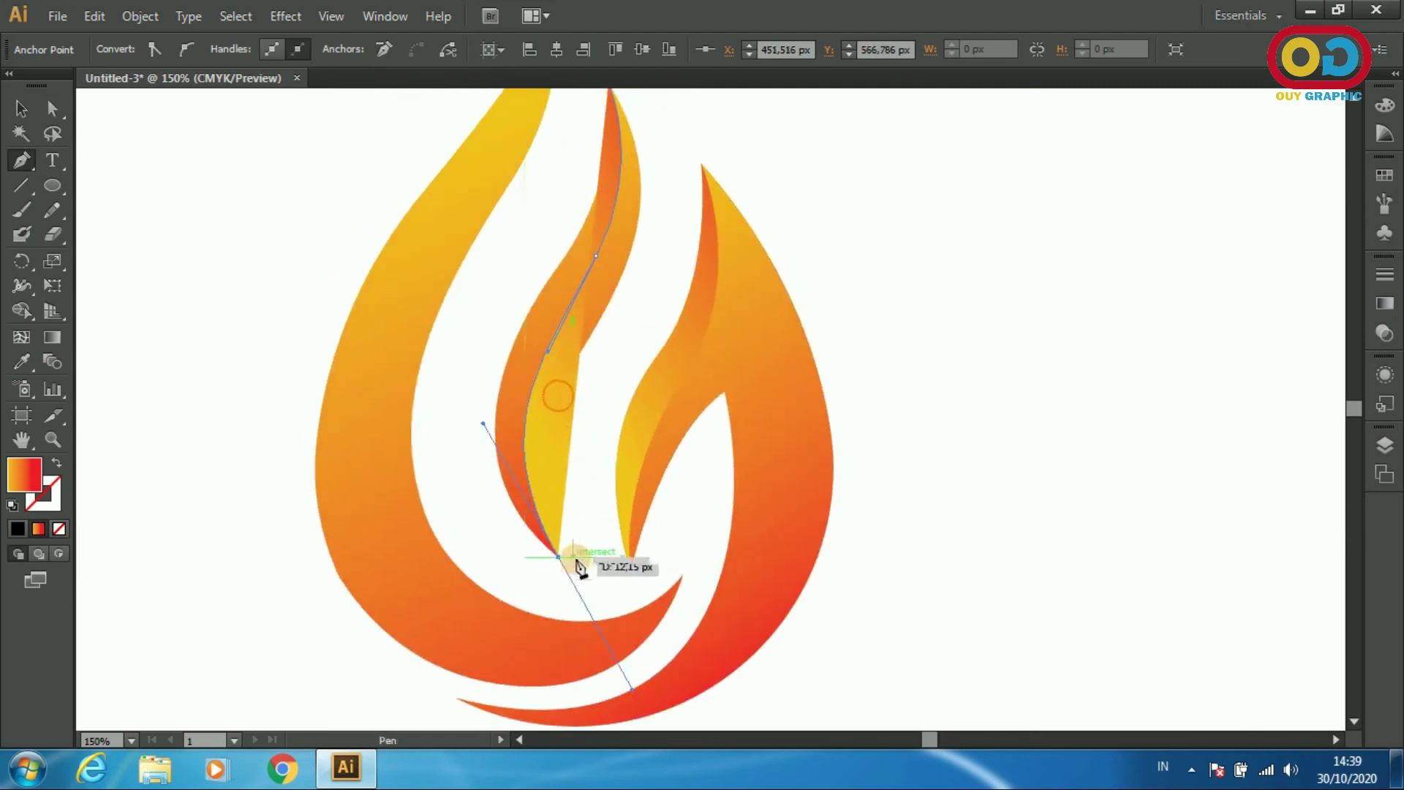
left_click(557, 556)
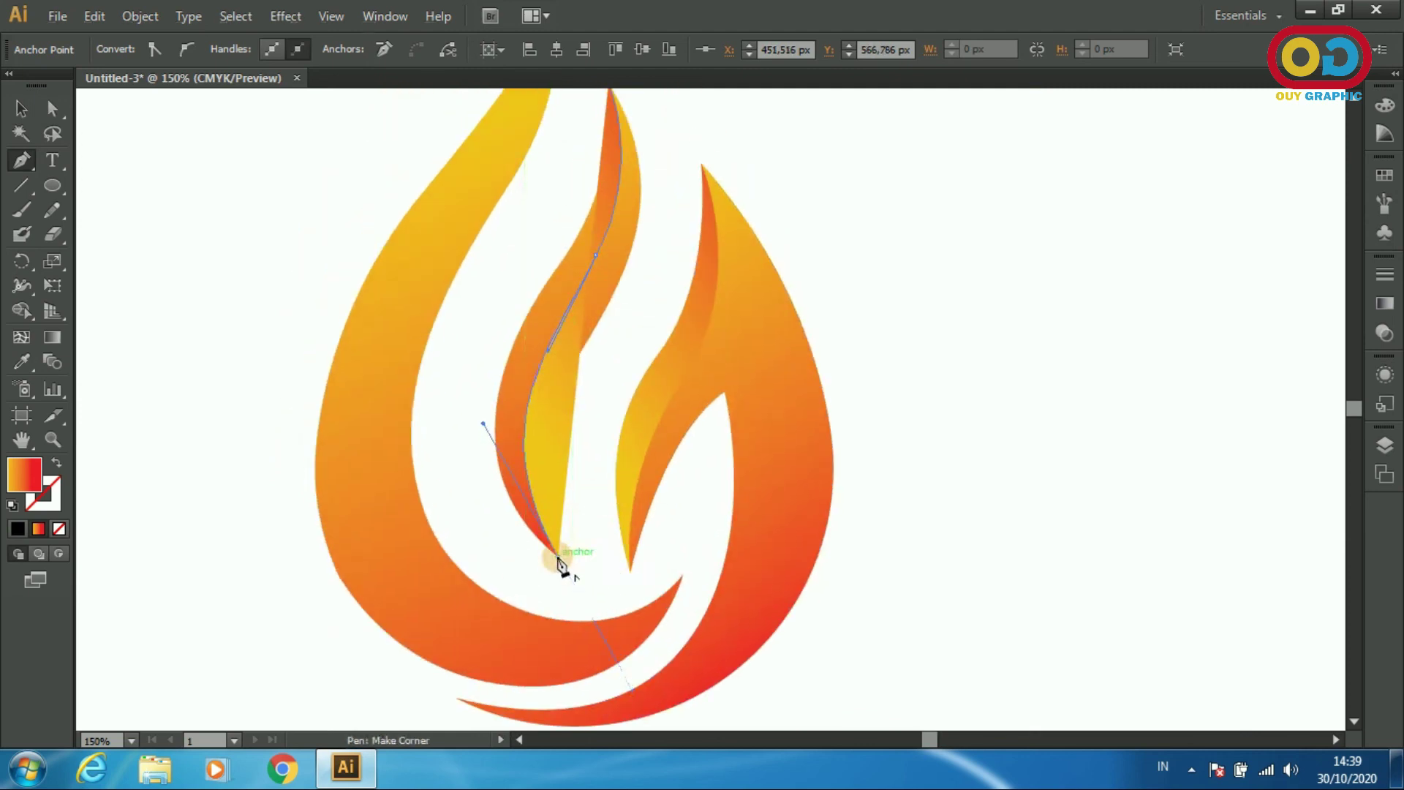
left_click(457, 551)
left_click(425, 389)
left_click(521, 190)
scroll(541, 234, "up", 2)
left_click(609, 154)
- Select the Pen shape and the middle flame, remove the region outside the flame with Shape Builder, and deselect
left_click(20, 108)
left_click(635, 285, "shift")
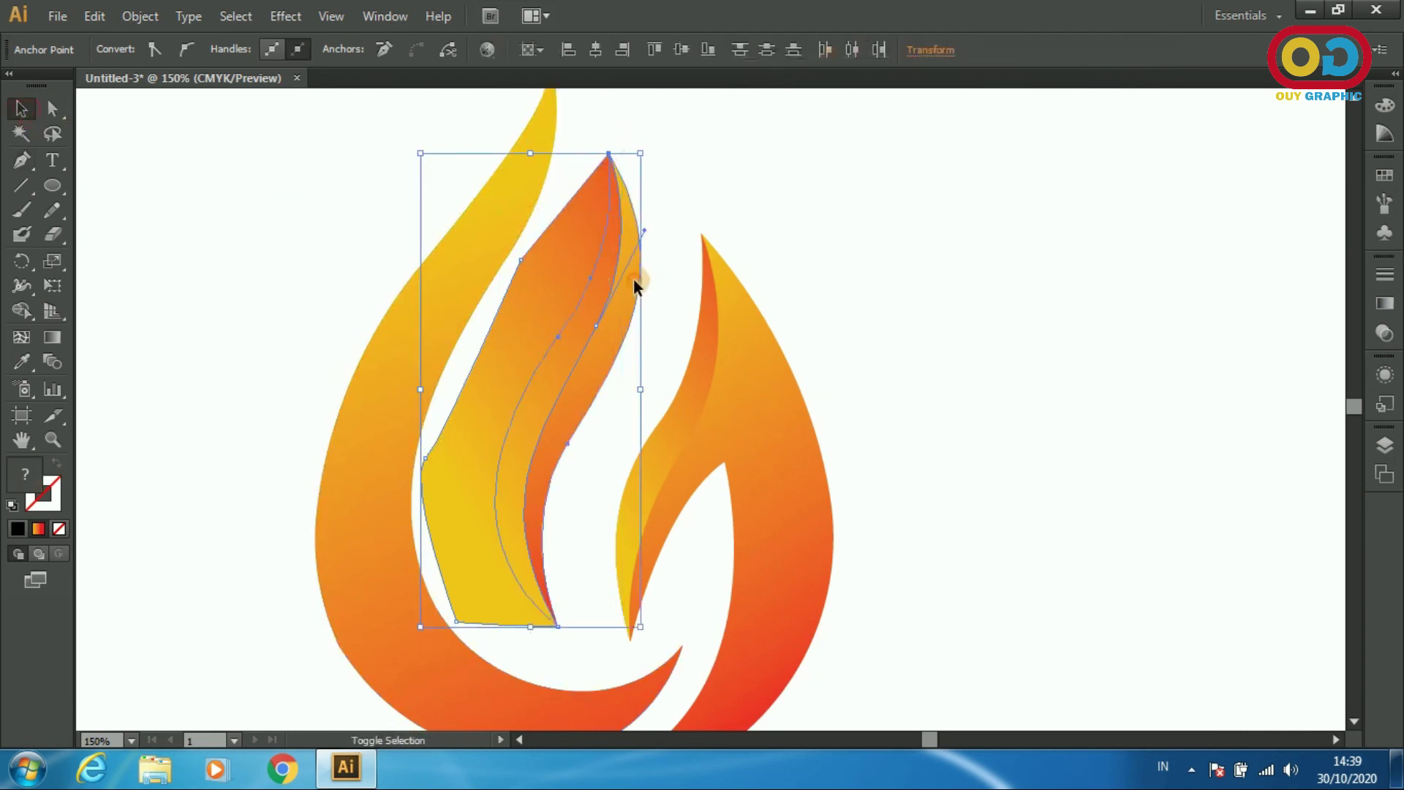
left_click(21, 310)
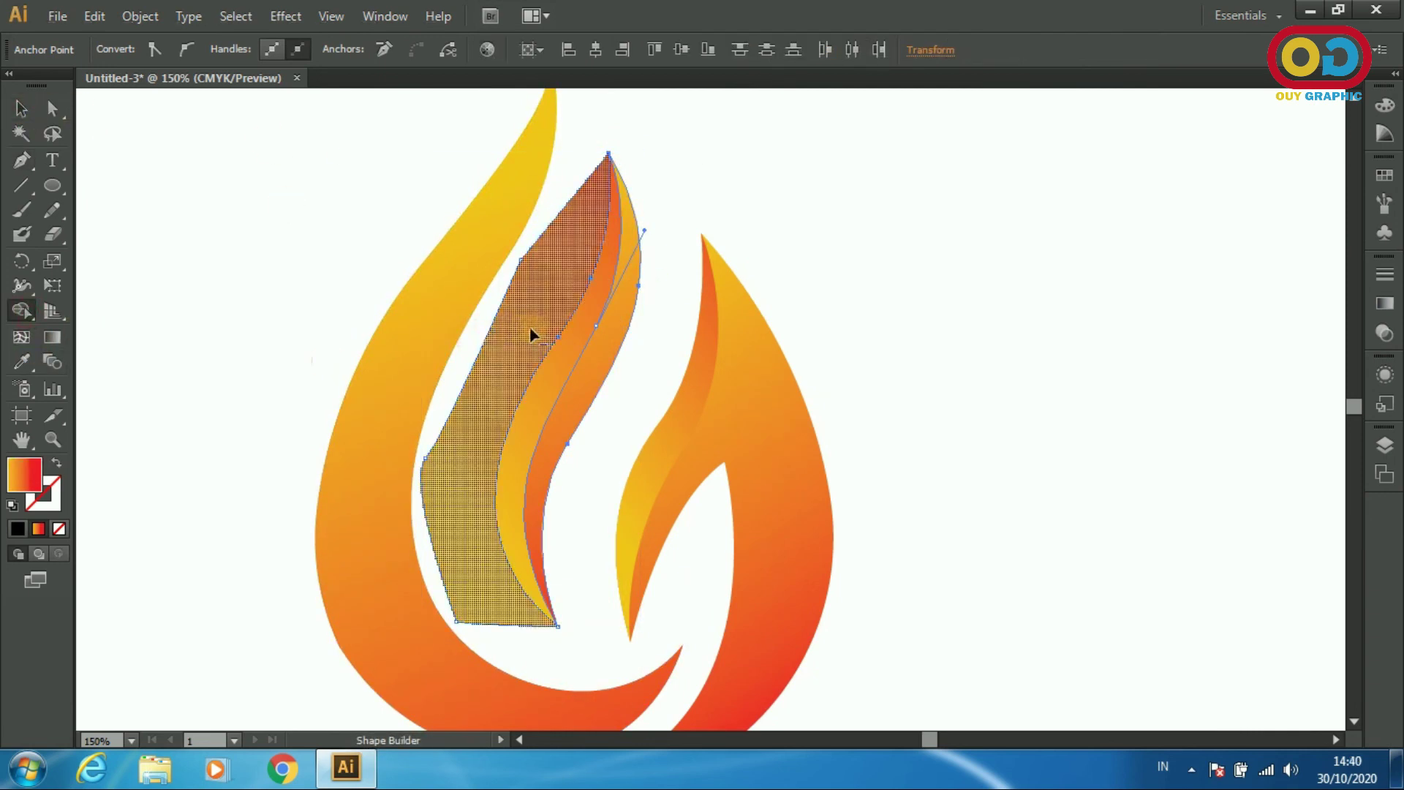
left_click(530, 329, "alt")
left_click(21, 108)
left_click(843, 228)
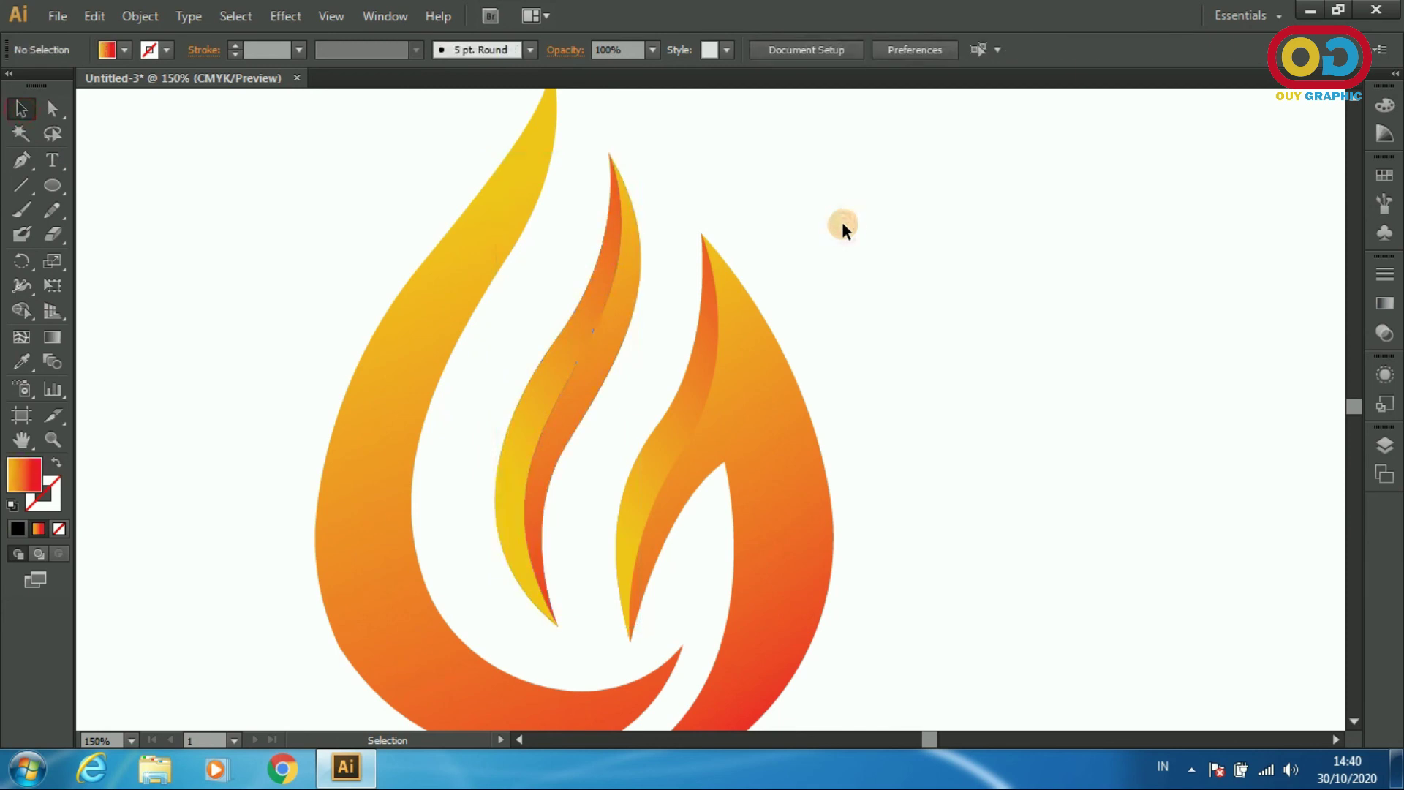
- Fine-tune the upper curve of the left flame's outer edge with Direct Selection and deselect
scroll(714, 338, "down", 1, "alt")
left_click_drag(961, 416, 964, 400)
left_click(52, 108)
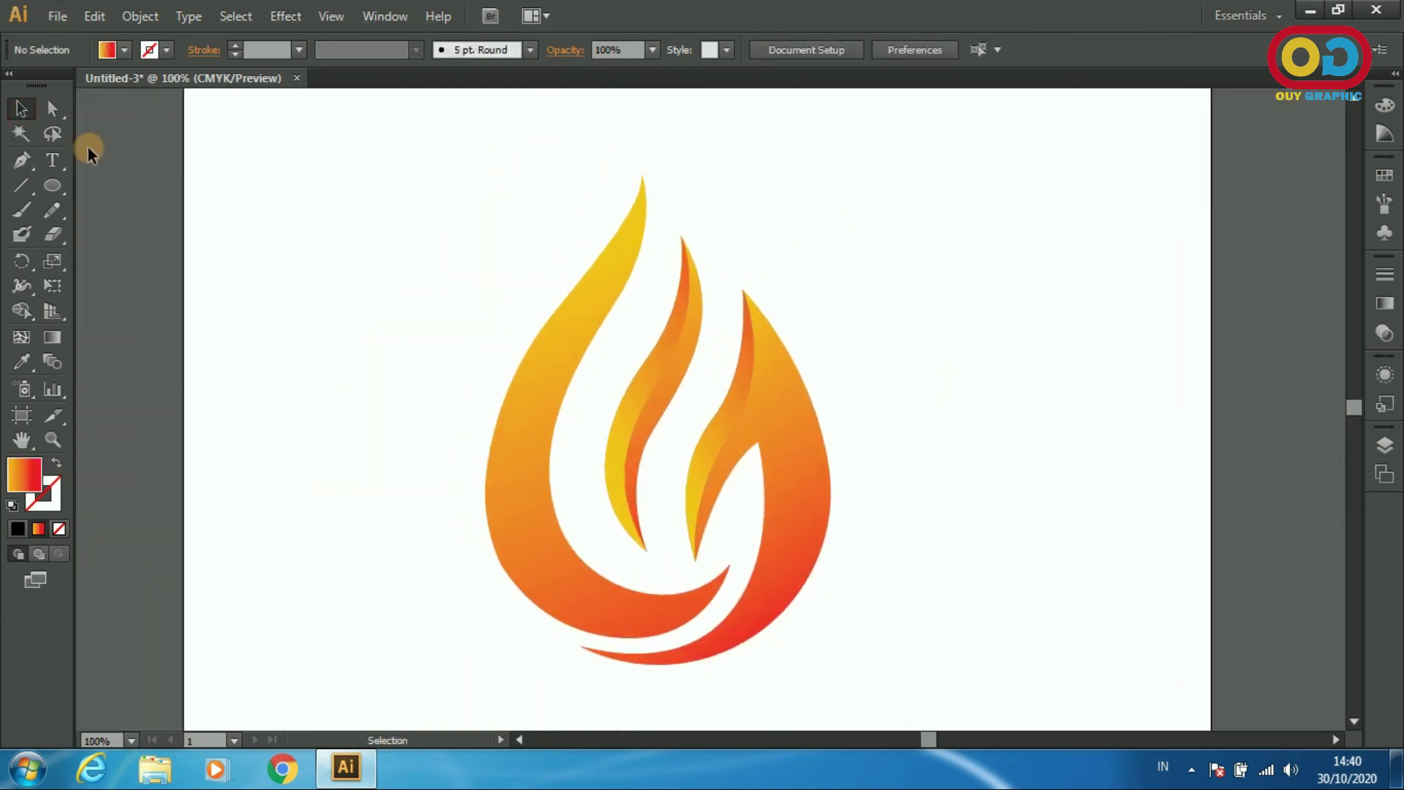
left_click(509, 389)
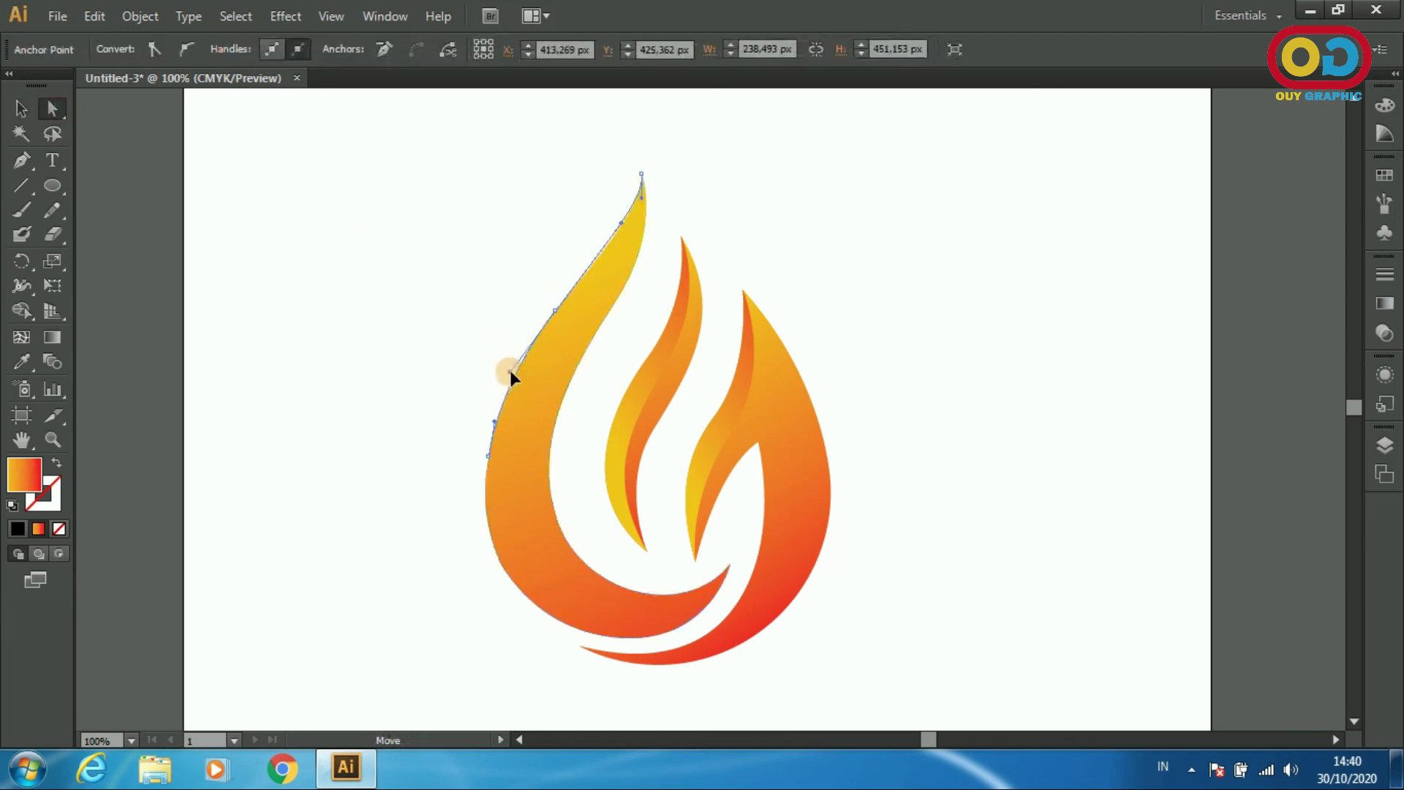
left_click(481, 327)
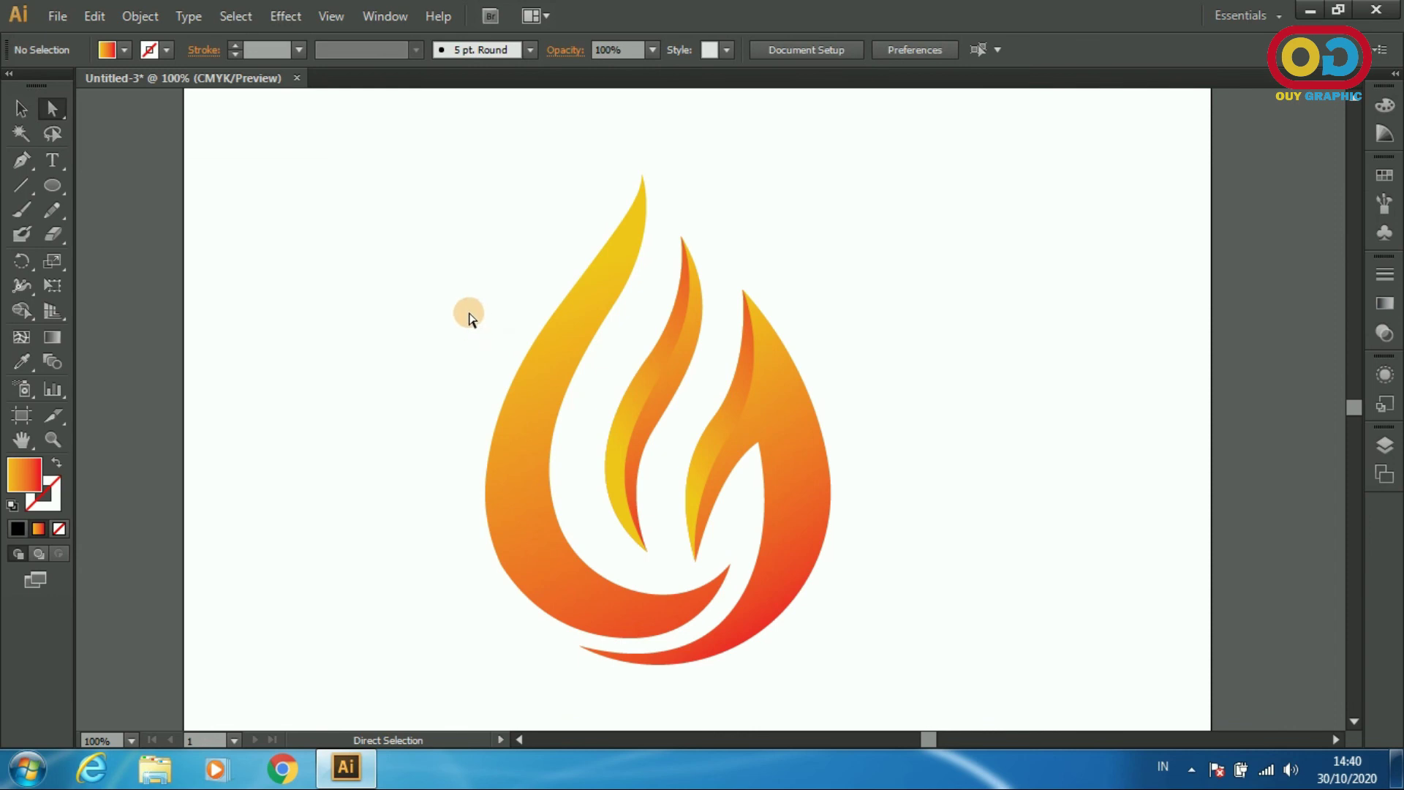